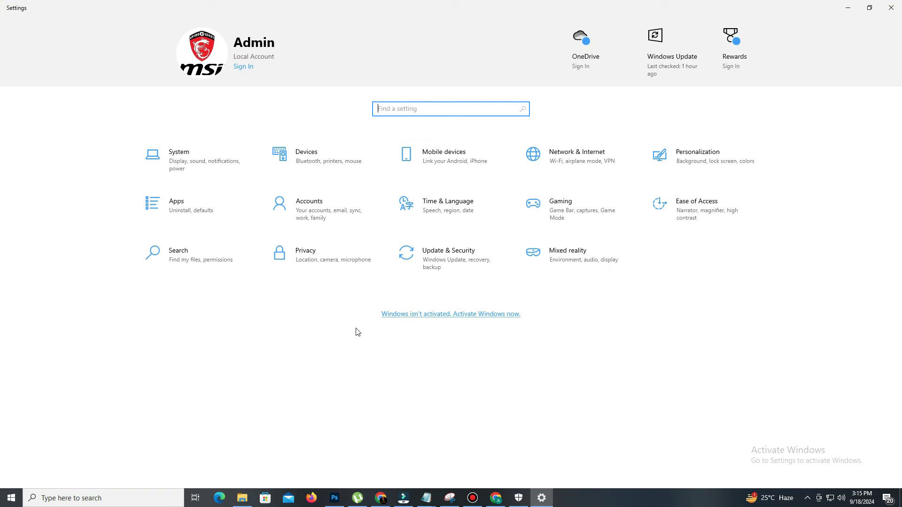
In the Privacy settings, turn off app launch tracking and stop all apps from running in the background
left_click(322, 262)
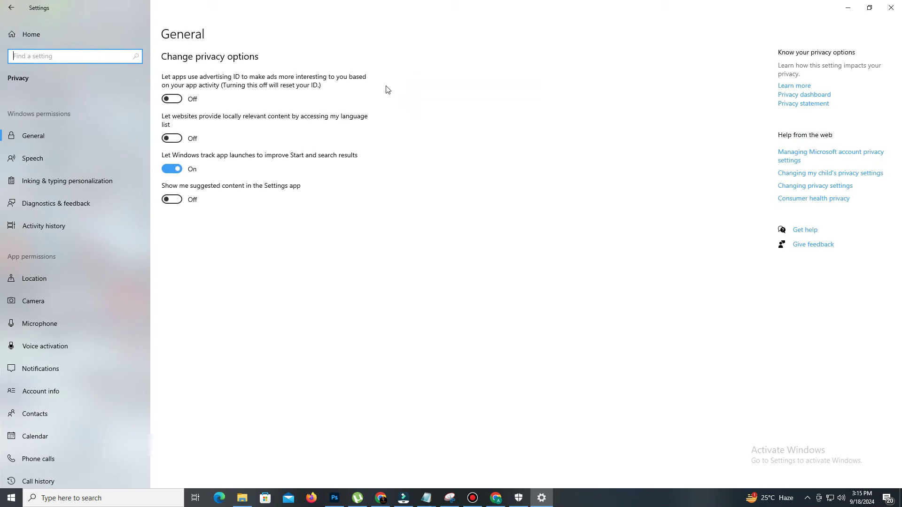
left_click(178, 172)
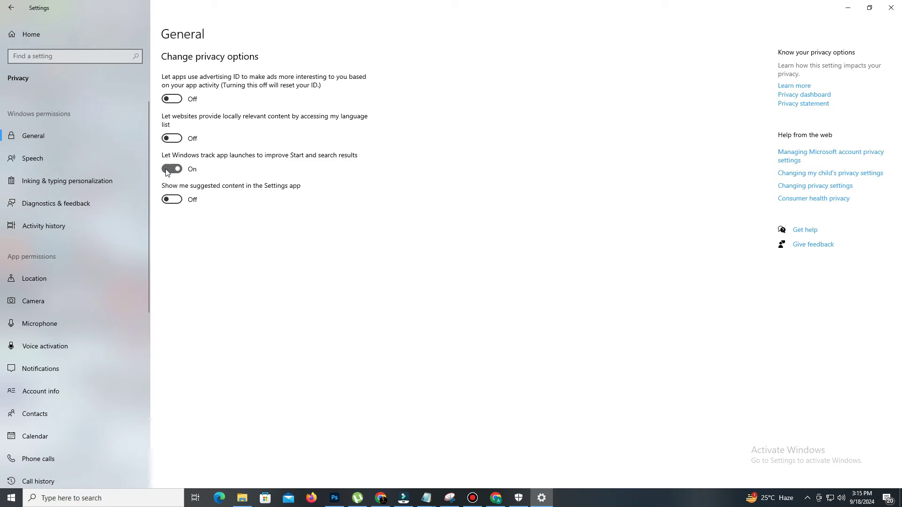
scroll(122, 178, "down", 6)
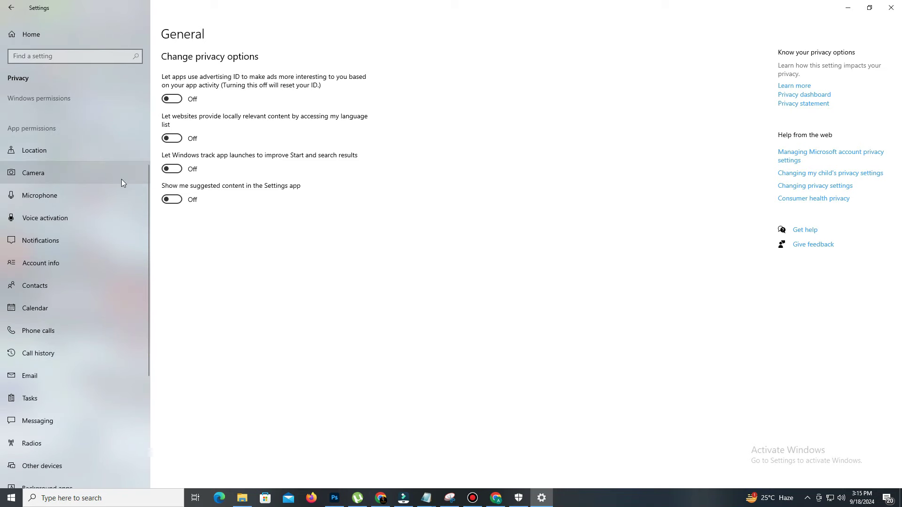
scroll(94, 219, "down", 1)
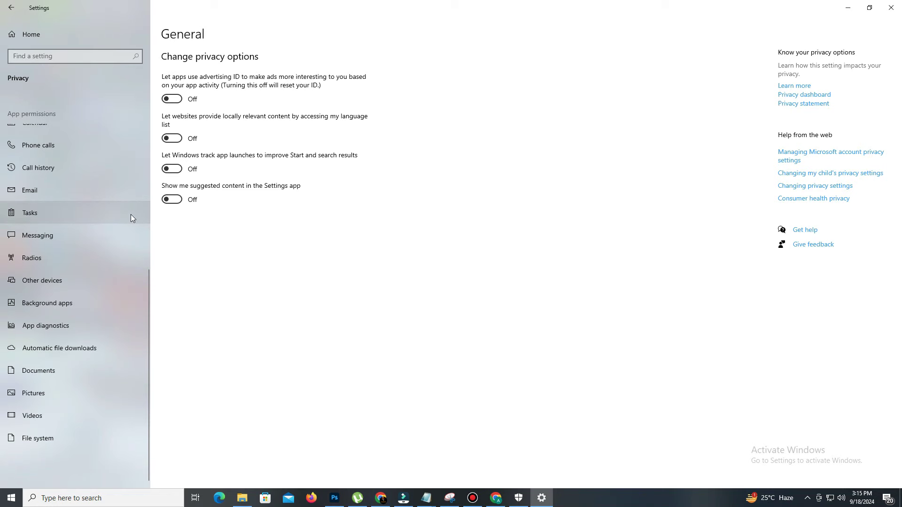
left_click(65, 305)
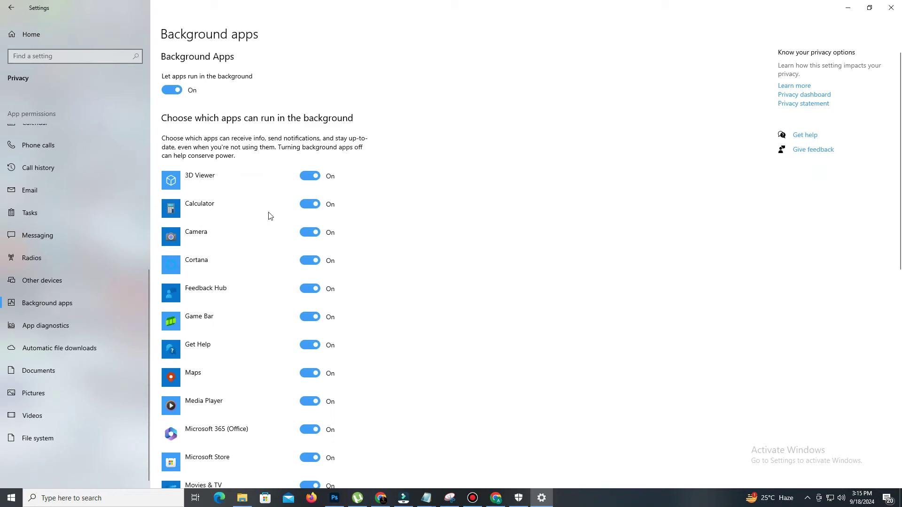
left_click(169, 96)
scroll(429, 191, "down", 10)
scroll(427, 285, "up", 10)
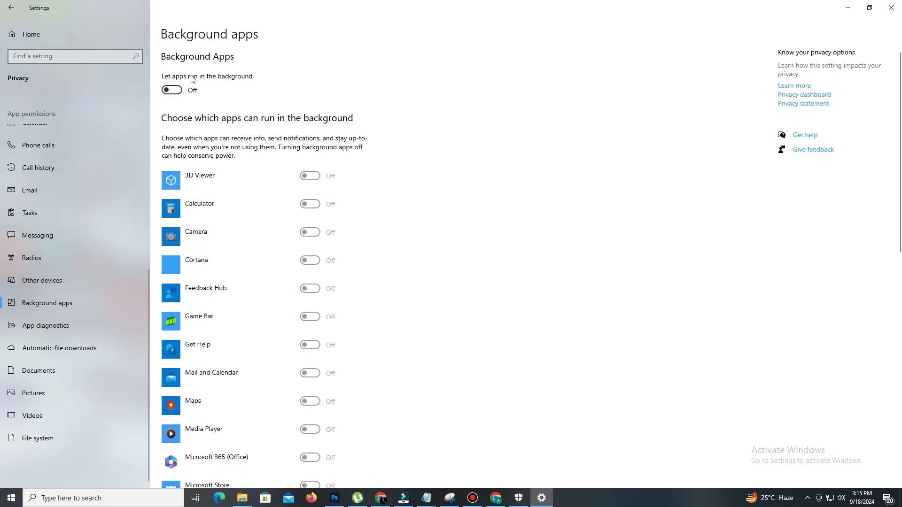
Turn off Game Bar in the Gaming settings, view the Game Mode page, and return to the Settings home
left_click(31, 34)
left_click(586, 212)
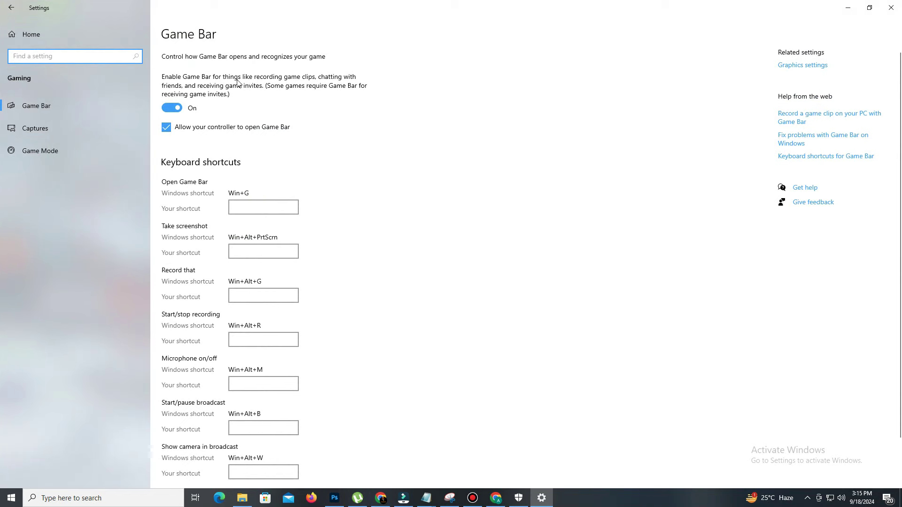
left_click(173, 108)
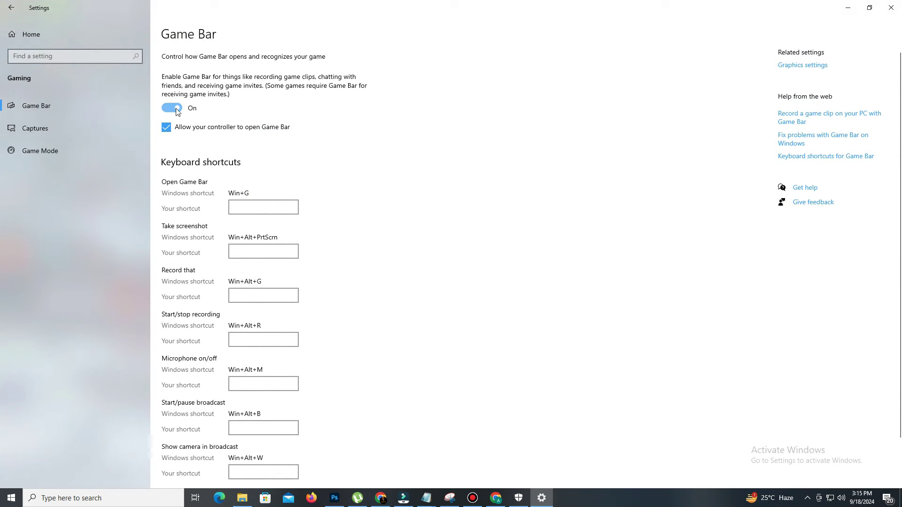
left_click(66, 155)
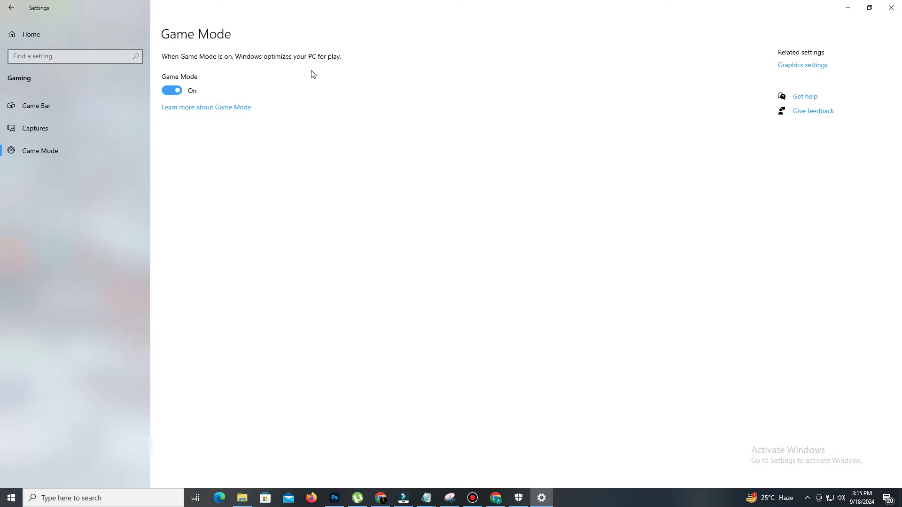
left_click(11, 8)
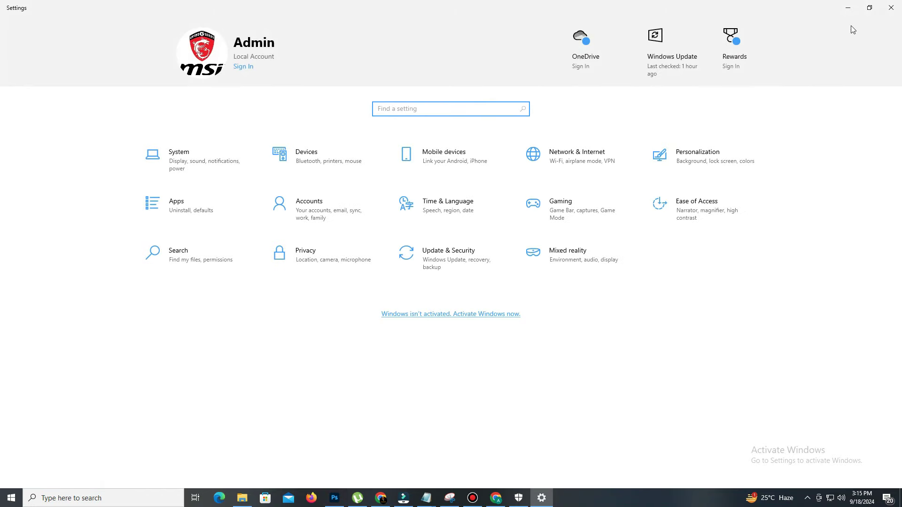
Close Settings and refresh the desktop
left_click(891, 8)
right_click(538, 154)
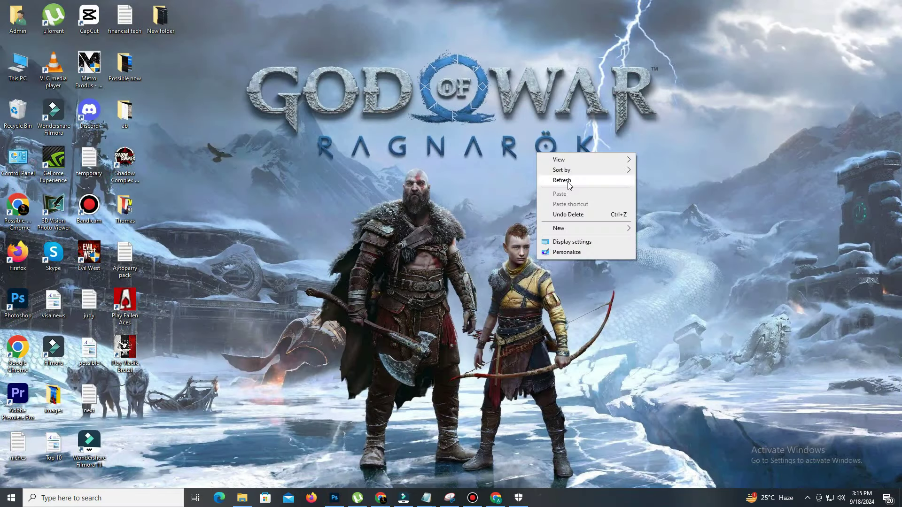
left_click(568, 181)
Open Task Manager and sort the running processes by CPU usage
right_click(636, 498)
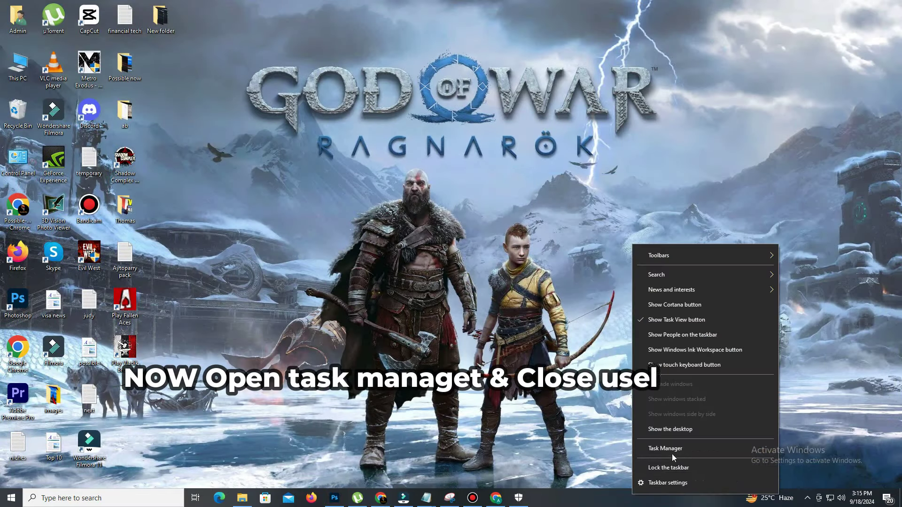
left_click(704, 451)
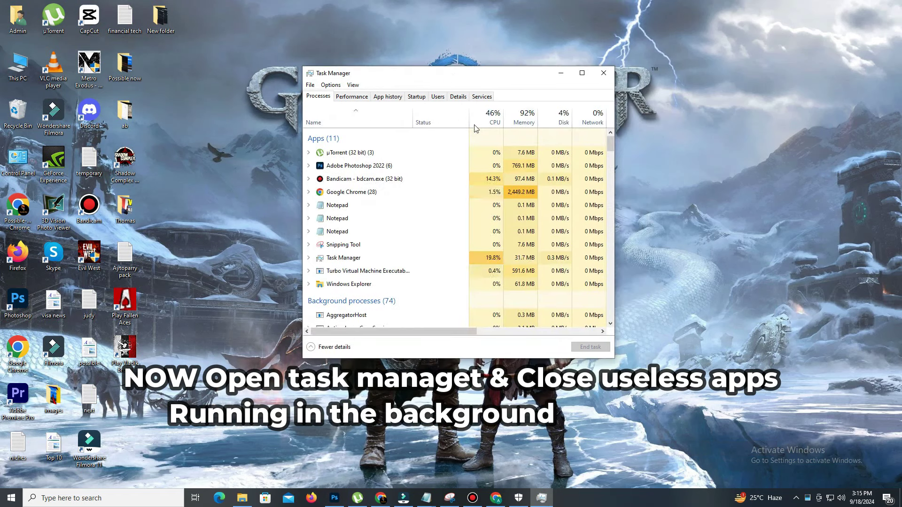
right_click(397, 168)
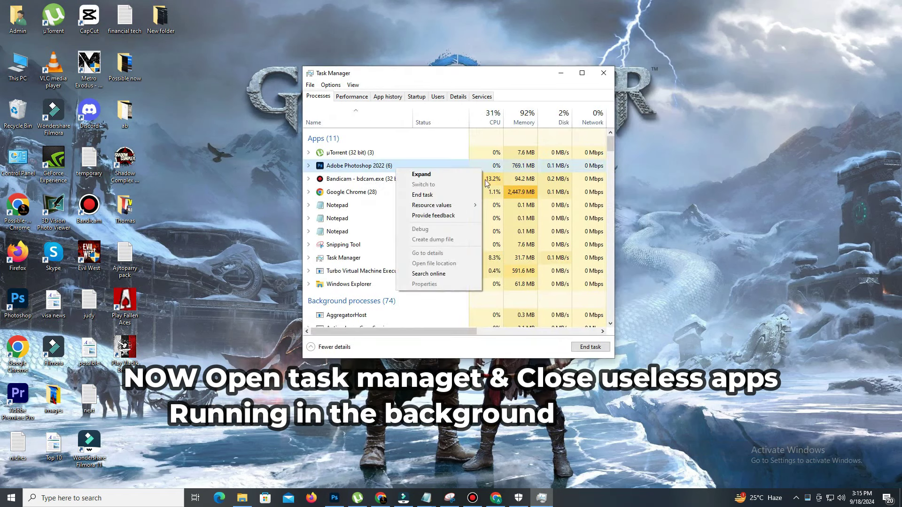
left_click(491, 117)
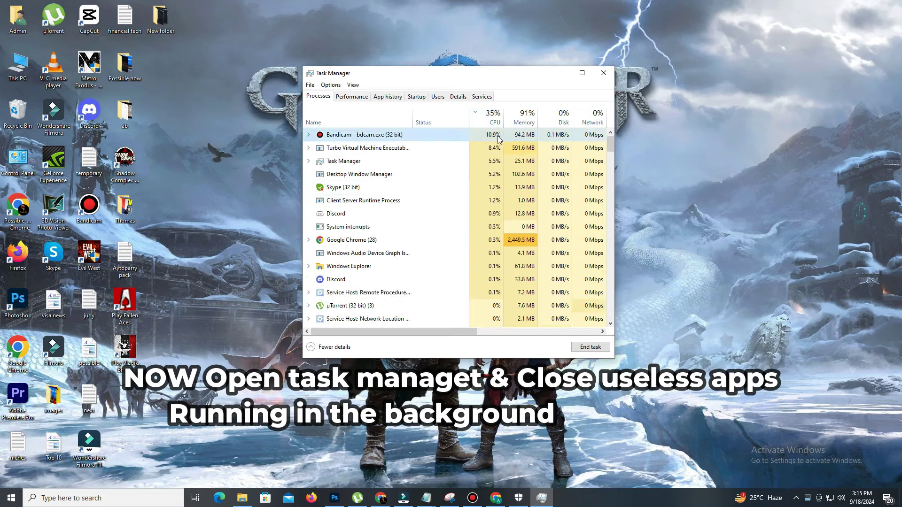
Examine the running processes for unneeded background apps that could be ended, and close Task Manager
right_click(400, 136)
left_click(418, 156)
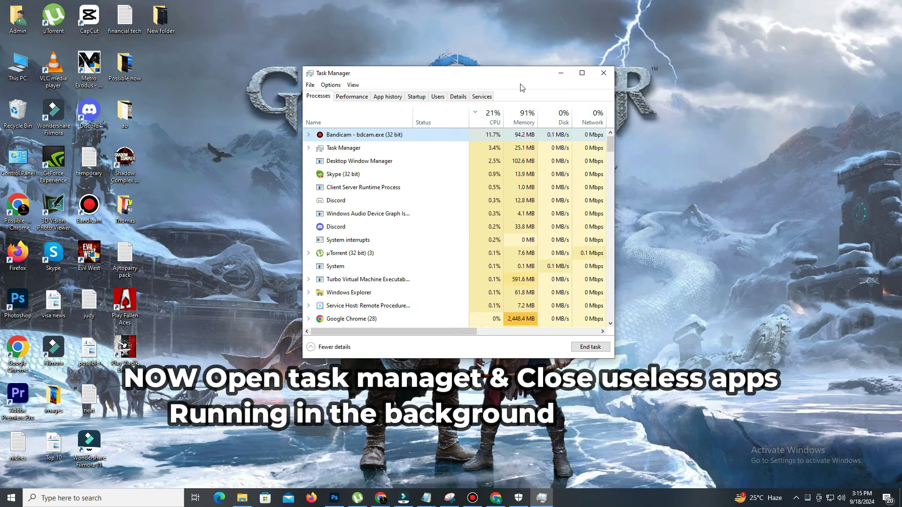
left_click(364, 253)
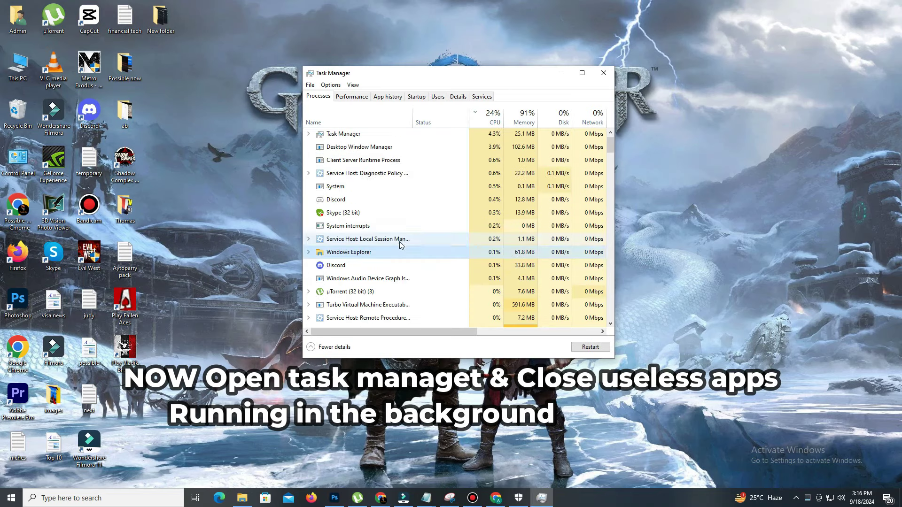
left_click(336, 303)
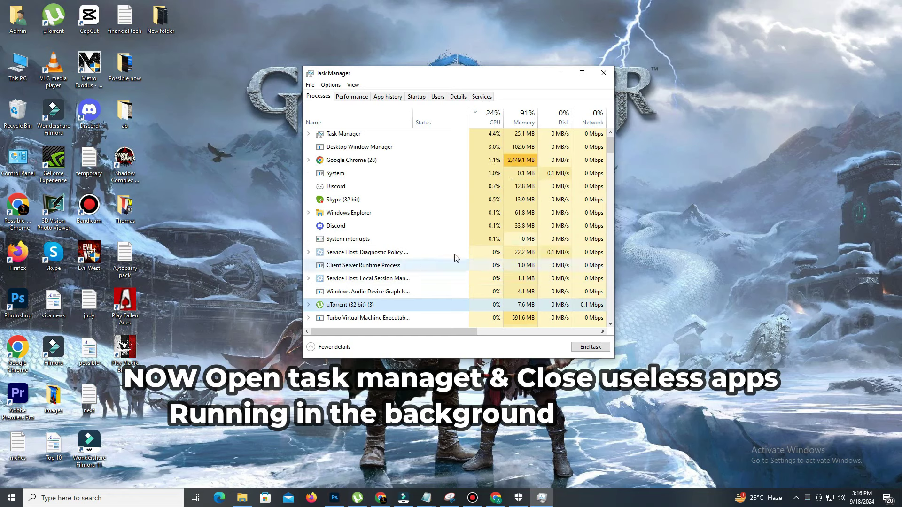
right_click(360, 321)
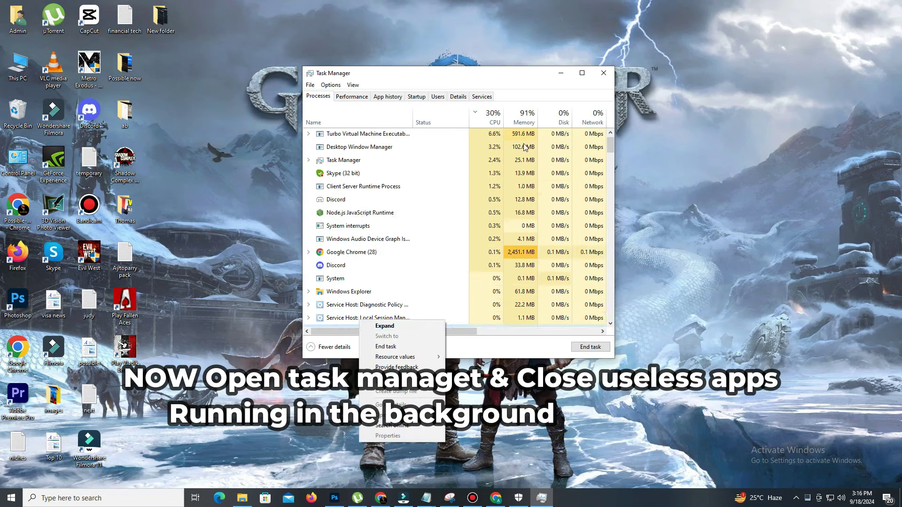
left_click(494, 119)
left_click_drag(462, 77, 443, 41)
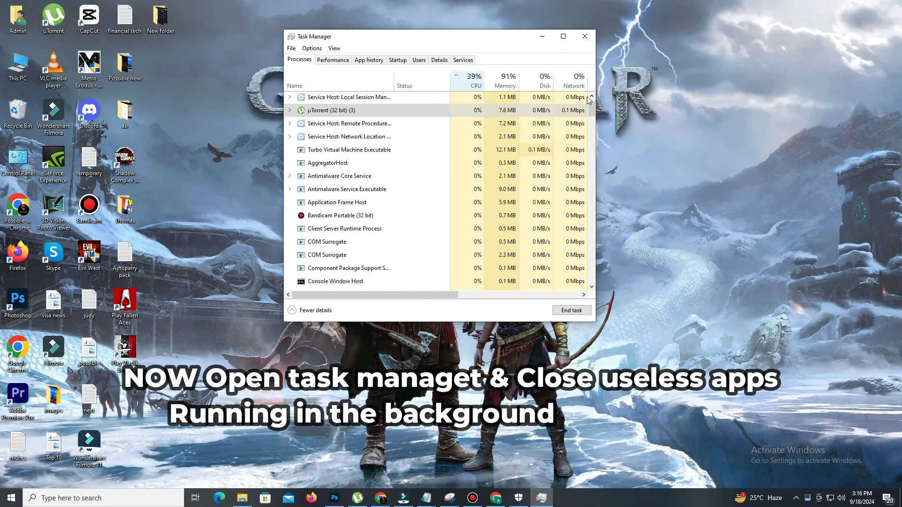
left_click(585, 36)
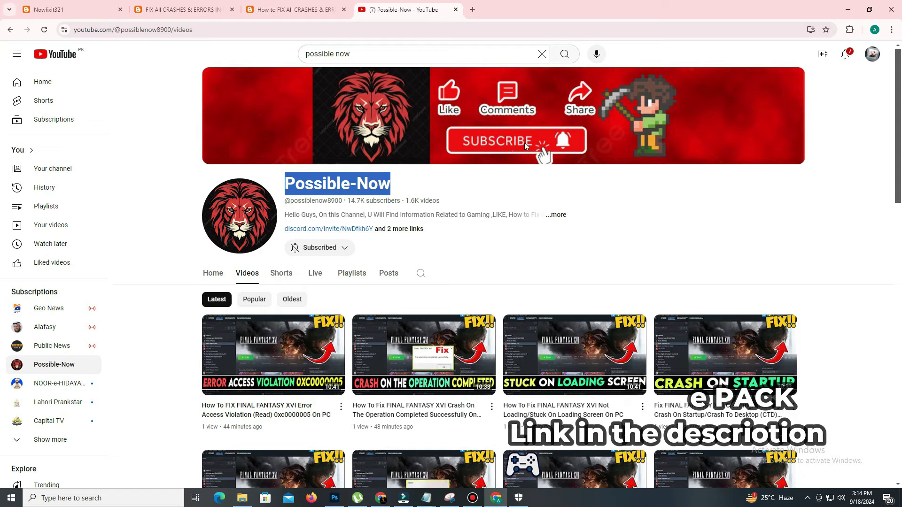
Switch to the open "FIX All CRASHES & ERRORS" page in the browser
left_click(183, 10)
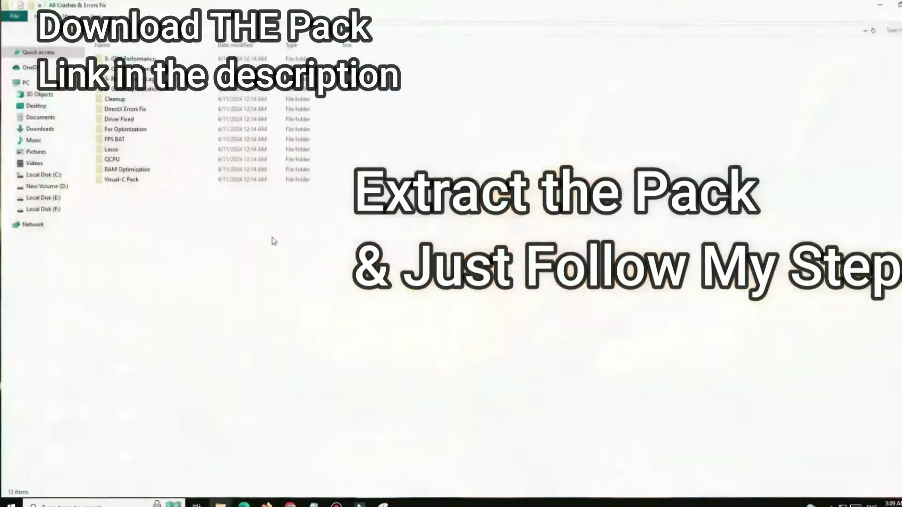
In File Explorer, show the pack's folders as large icons and complete the DirectX setup with dxwebsetup from the DirectX Errors Fix folder
key("ctrl+shift+2")
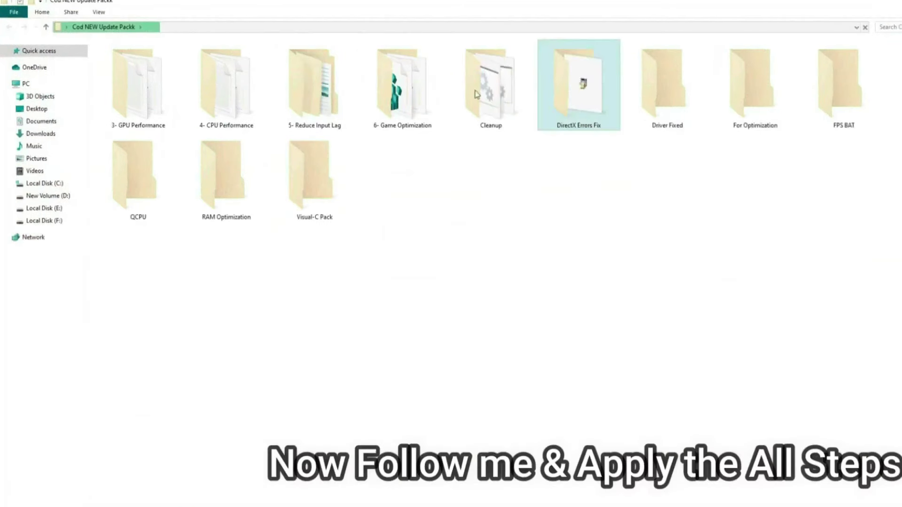
double_click(579, 78)
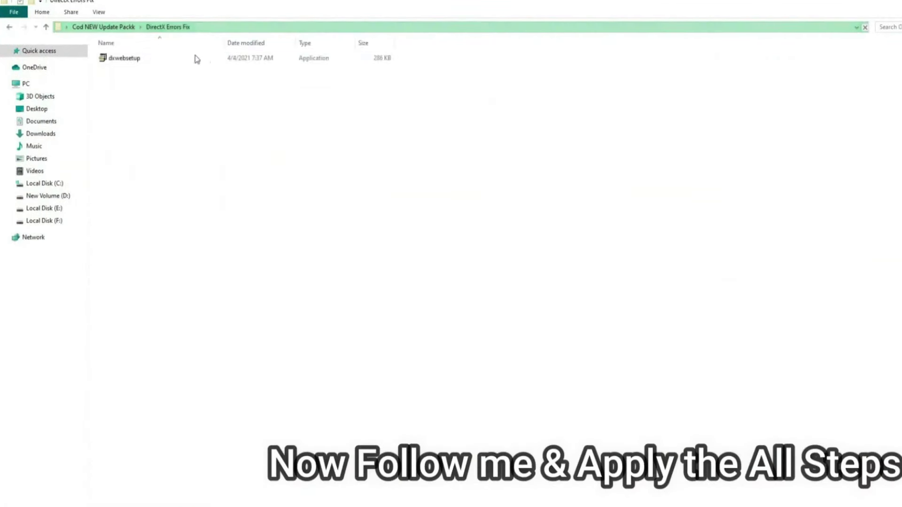
double_click(159, 60)
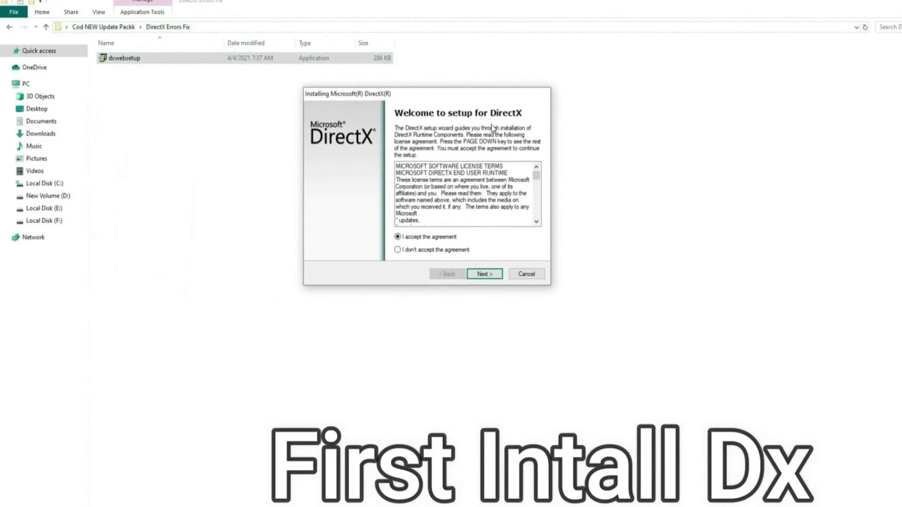
left_click(488, 279)
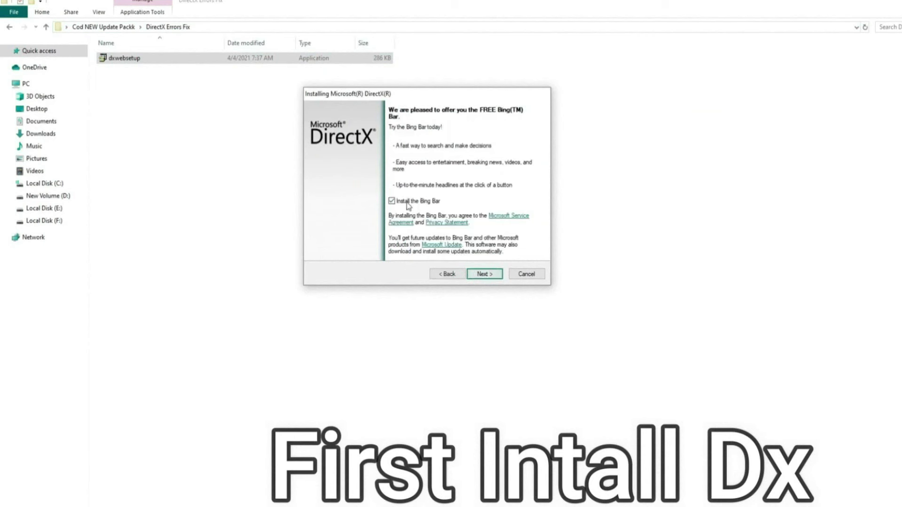
left_click(486, 276)
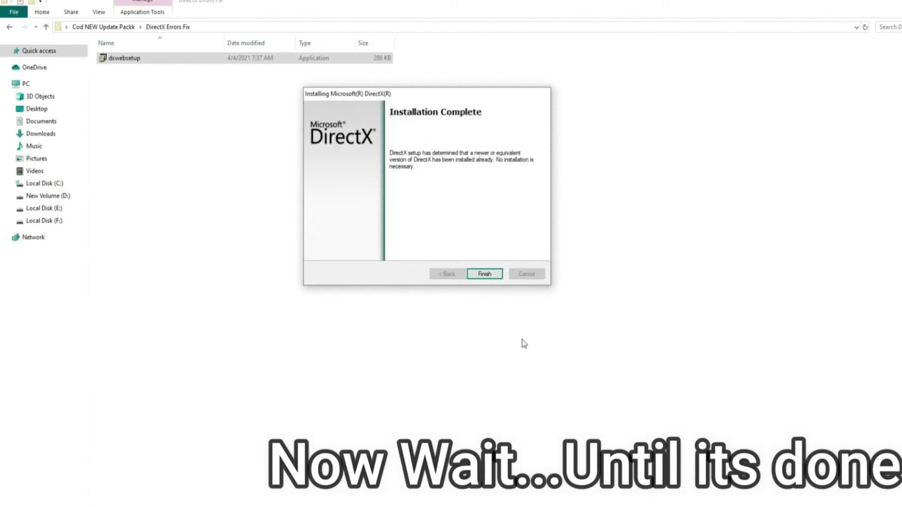
left_click(493, 276)
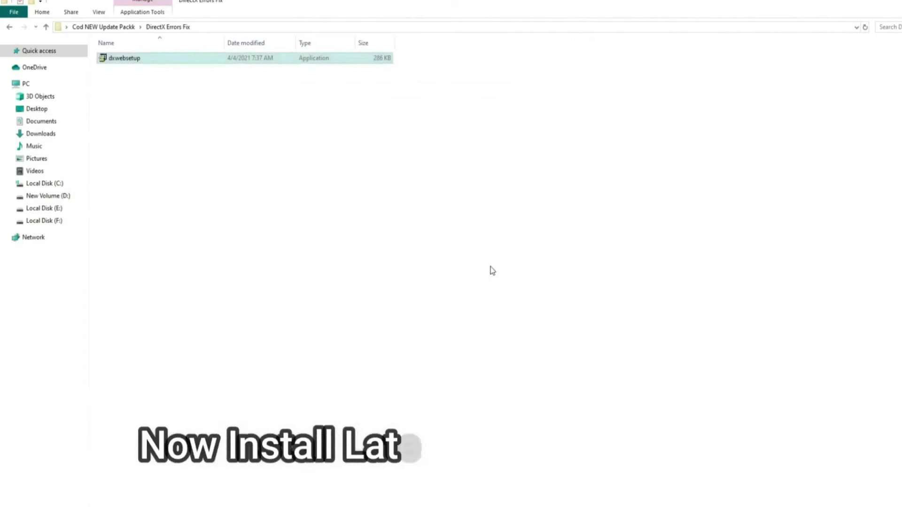
Run driveridentifier_setup from the pack's Driver Fixed folder, accept the license agreement, and finish installing DriverIdentifier
left_click(5, 27)
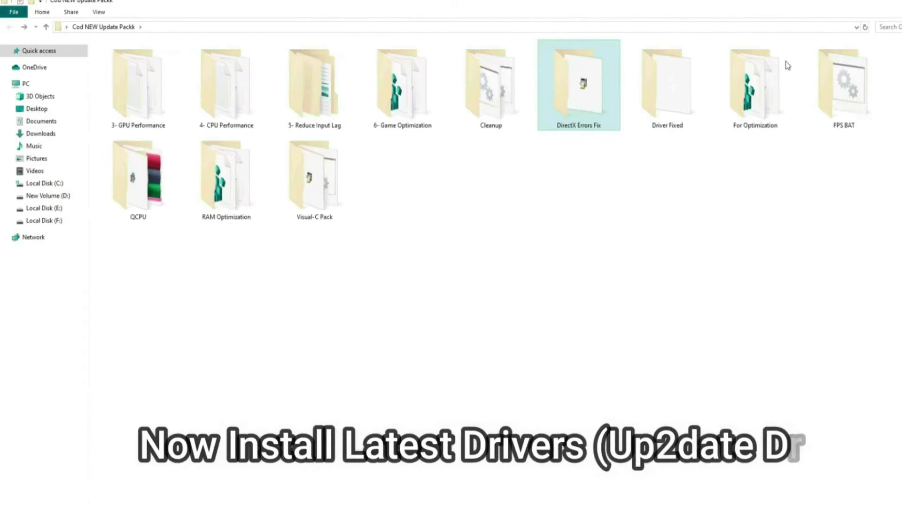
double_click(681, 118)
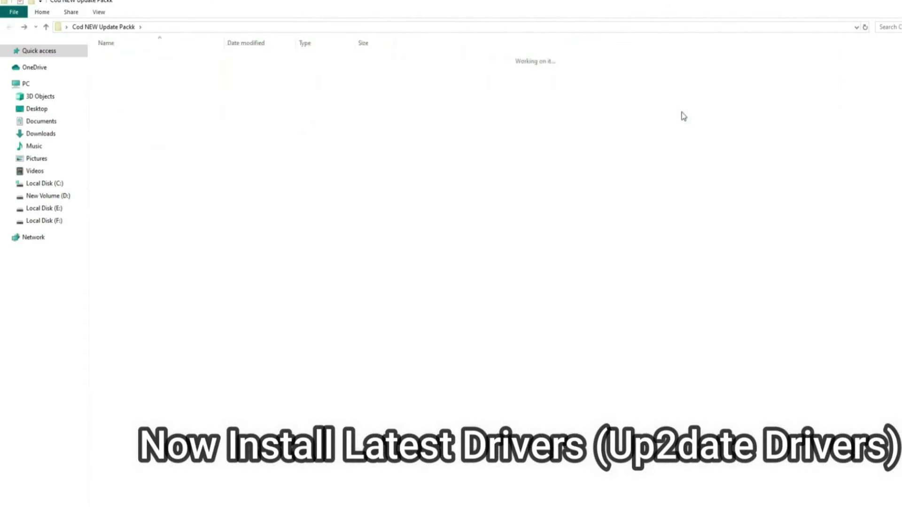
double_click(162, 61)
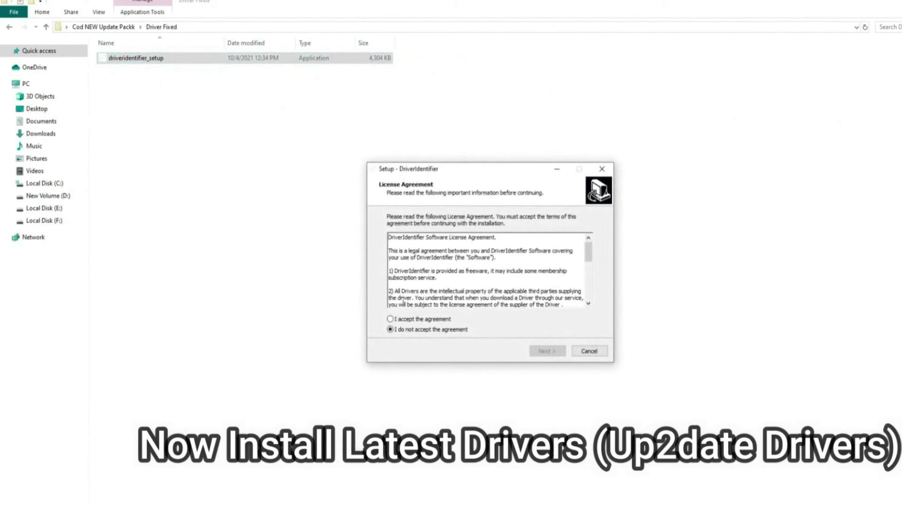
left_click(558, 350)
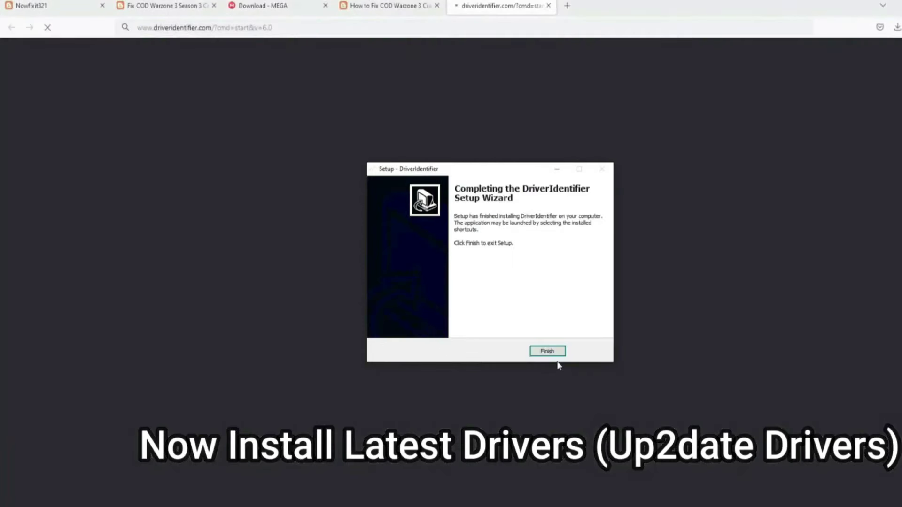
left_click(553, 352)
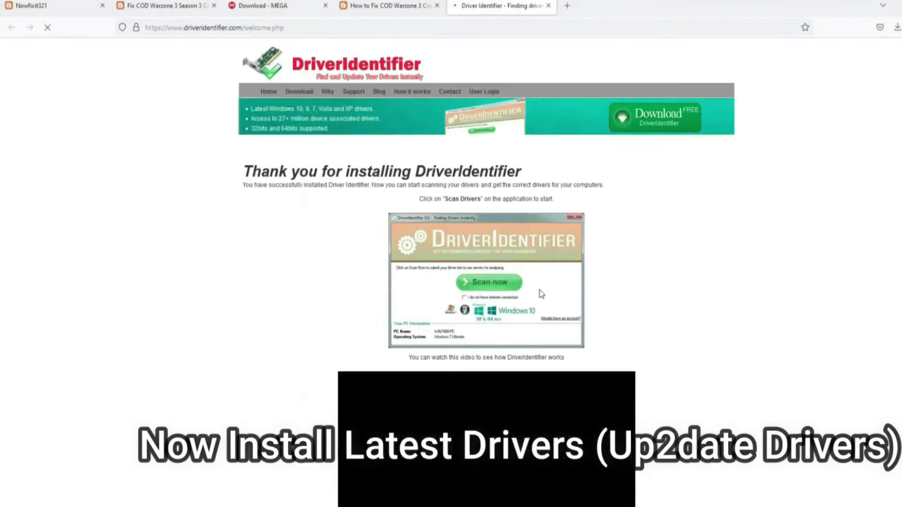
Scan the computer's drivers online with DriverIdentifier
left_click_drag(519, 168, 529, 160)
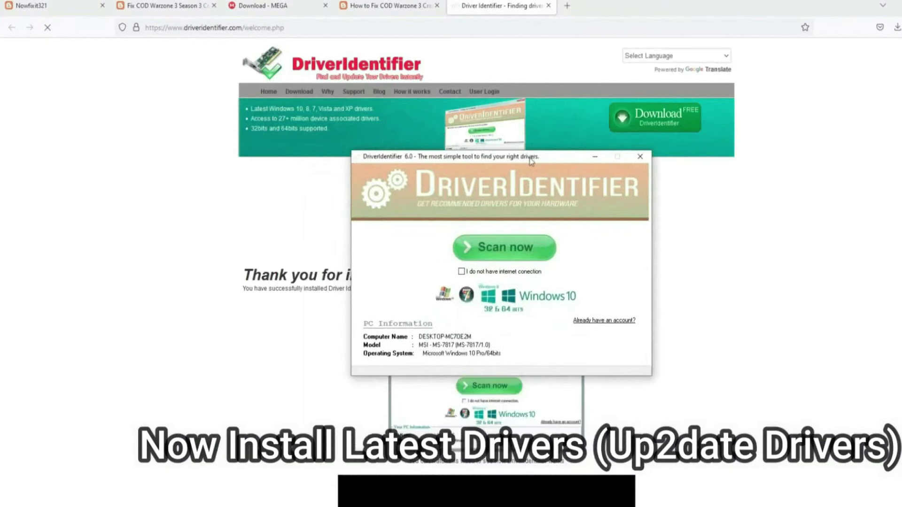
left_click(520, 250)
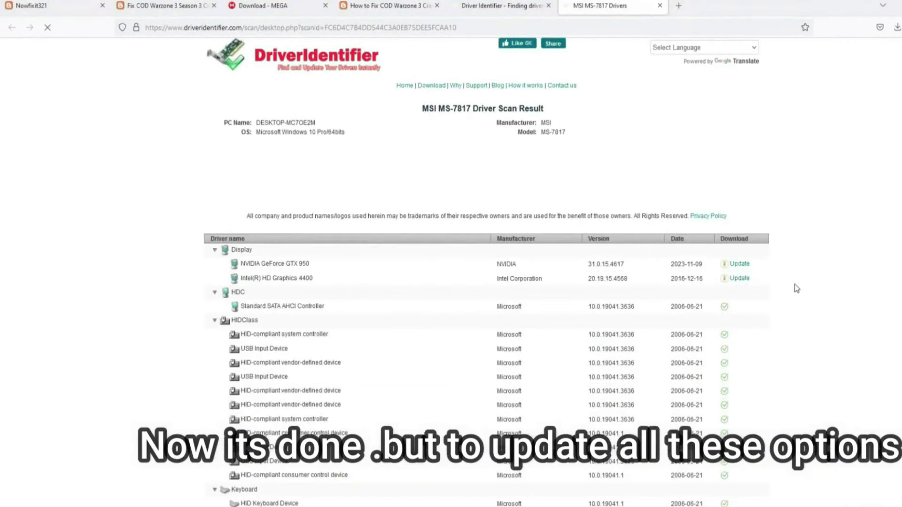
Look through the driver scan results for devices that offer an update
scroll(740, 285, "down", 6)
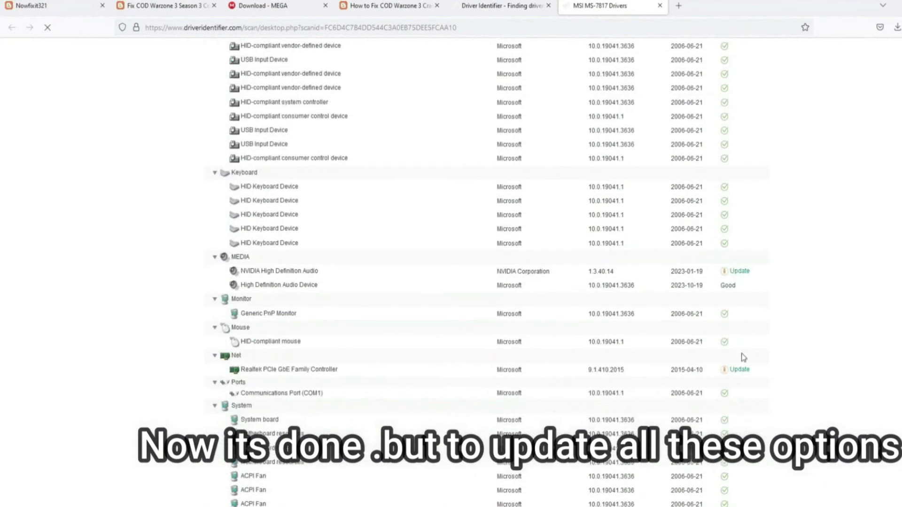
scroll(863, 306, "down", 7)
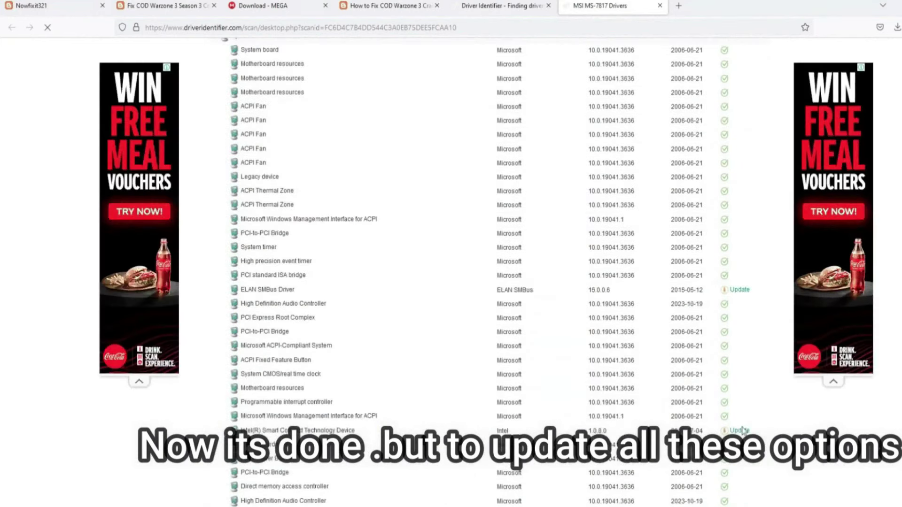
scroll(742, 295, "down", 4)
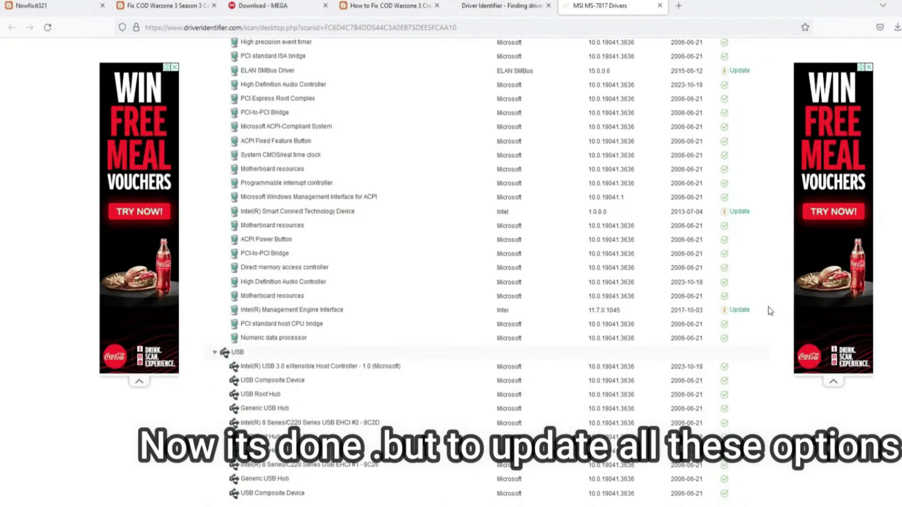
scroll(653, 281, "up", 10)
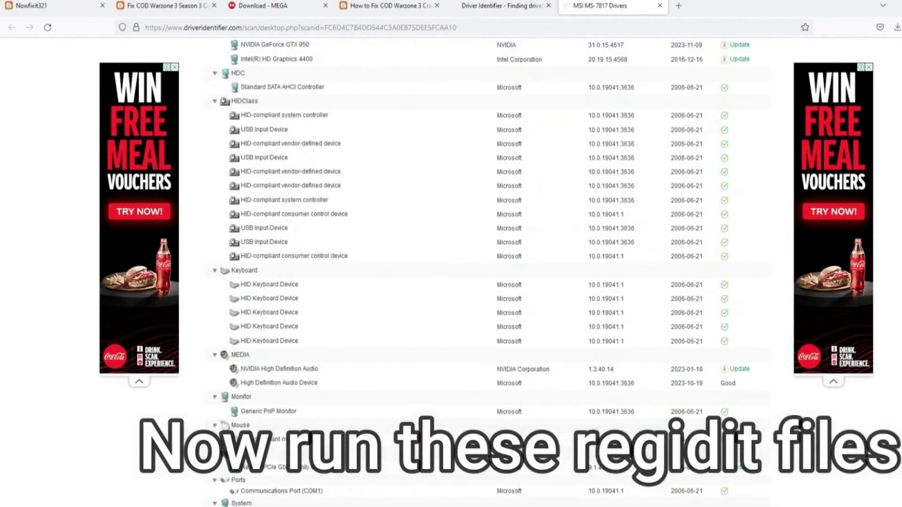
In File Explorer, merge the LargePage_util.exe registry file from the pack's 3- GPU Performance folder into the registry
left_click(116, 495)
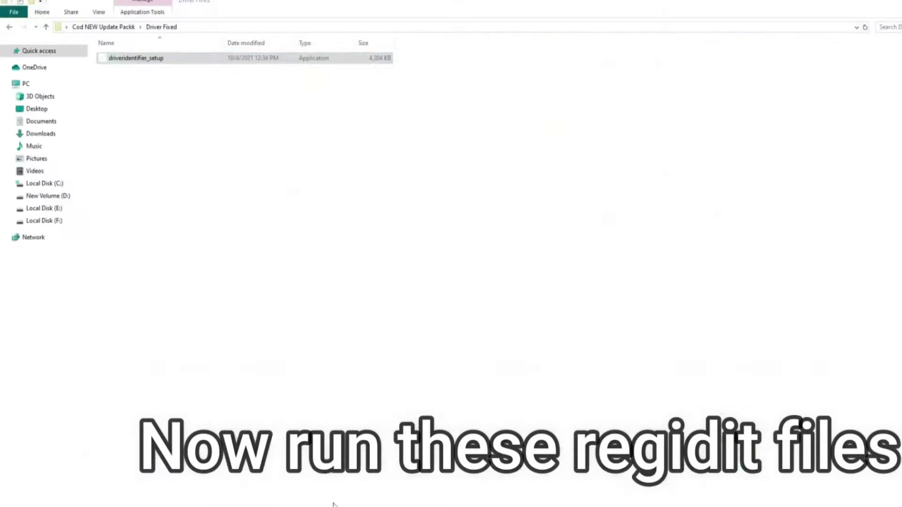
left_click(9, 28)
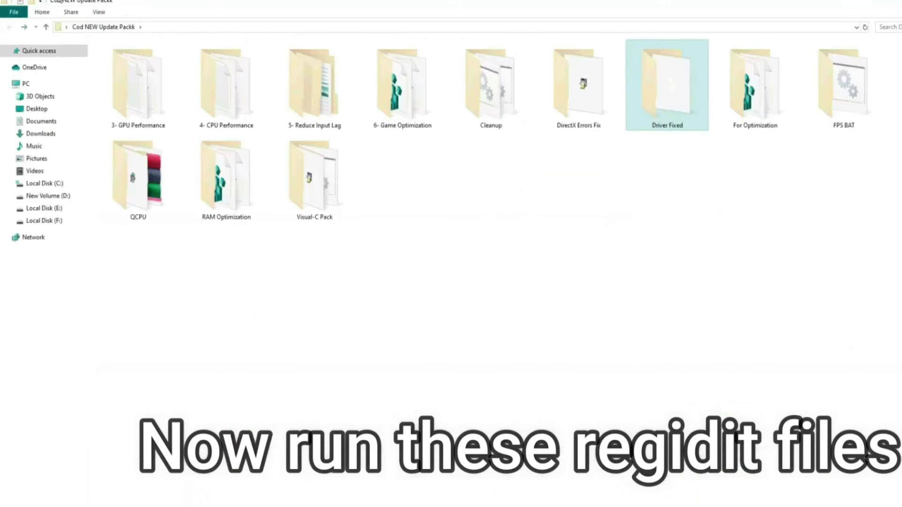
double_click(153, 96)
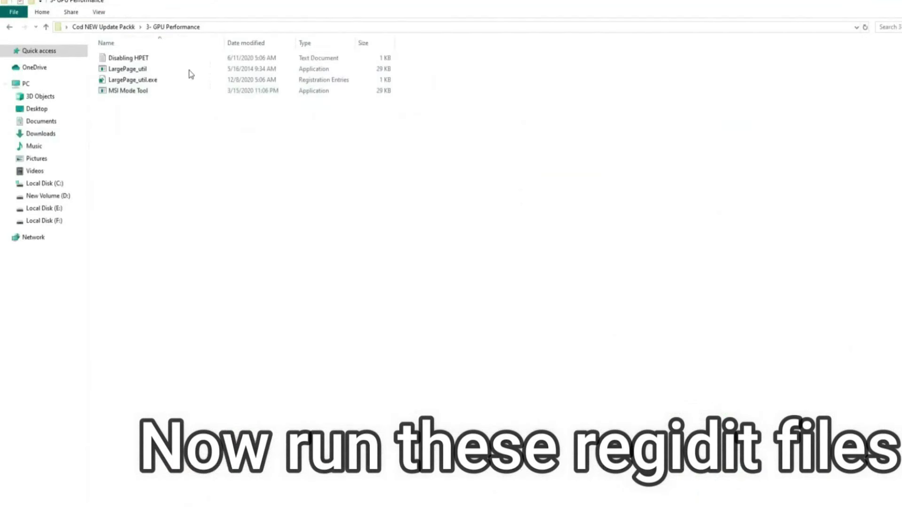
left_click_drag(174, 52, 125, 145)
left_click(136, 113)
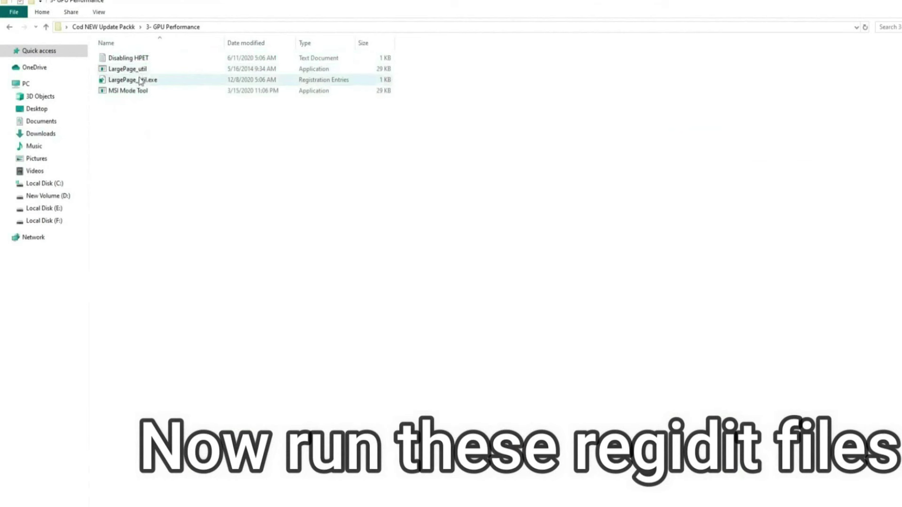
double_click(140, 81)
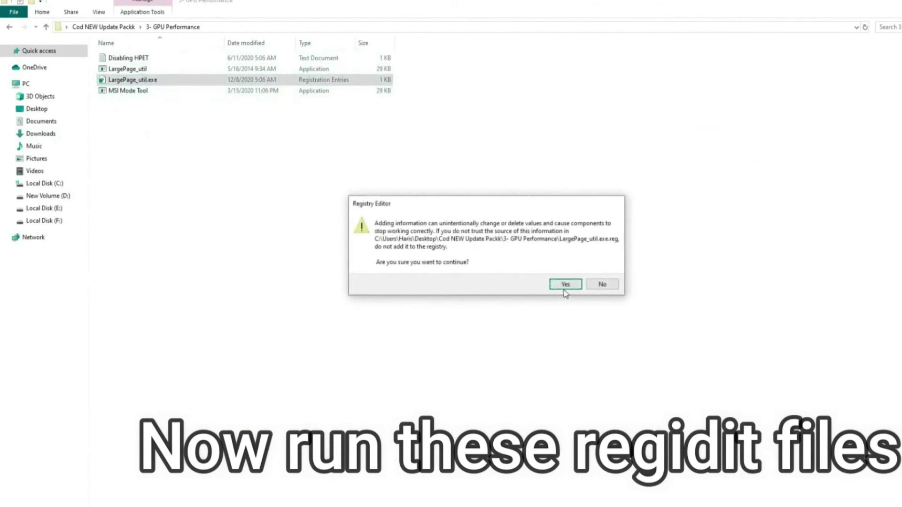
left_click(565, 287)
left_click(600, 269)
Run MSI Mode Tool, set the NVIDIA GeForce GTX 950 interrupt priority to High, and close the utility
left_click(159, 92)
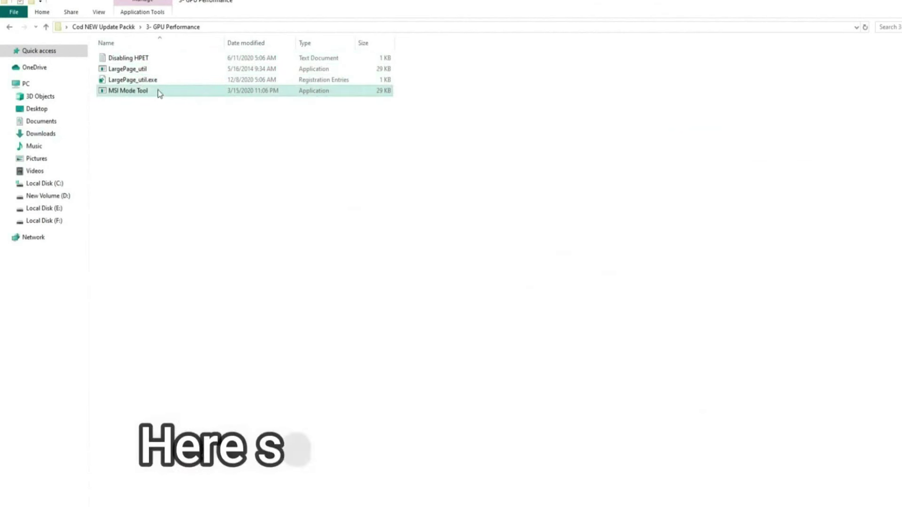
double_click(159, 92)
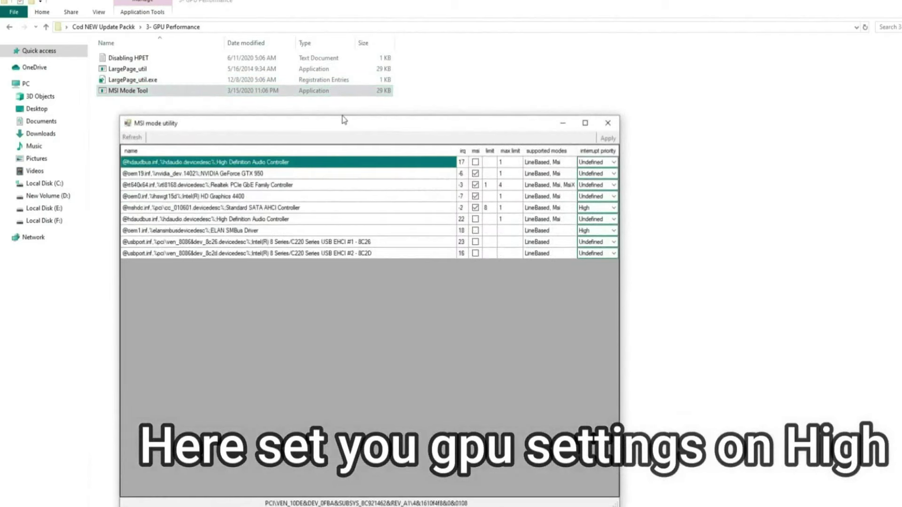
left_click(322, 162)
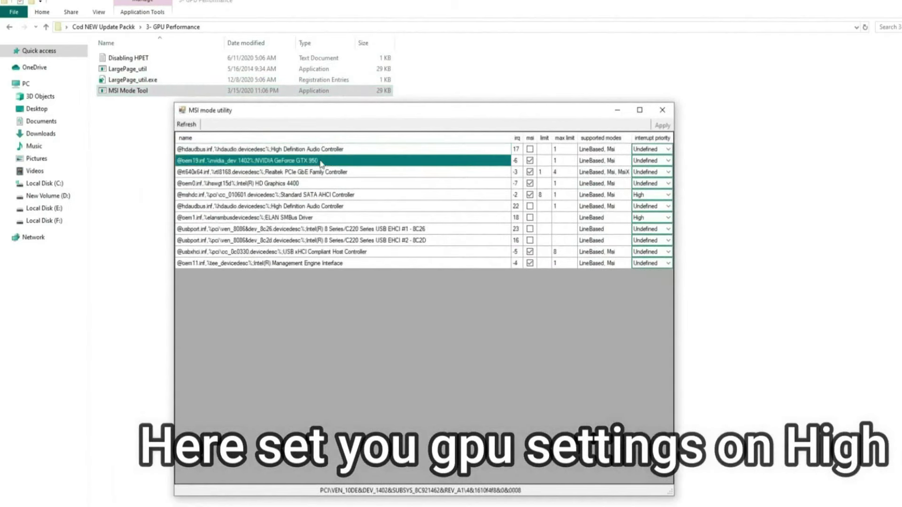
left_click(669, 161)
left_click(654, 193)
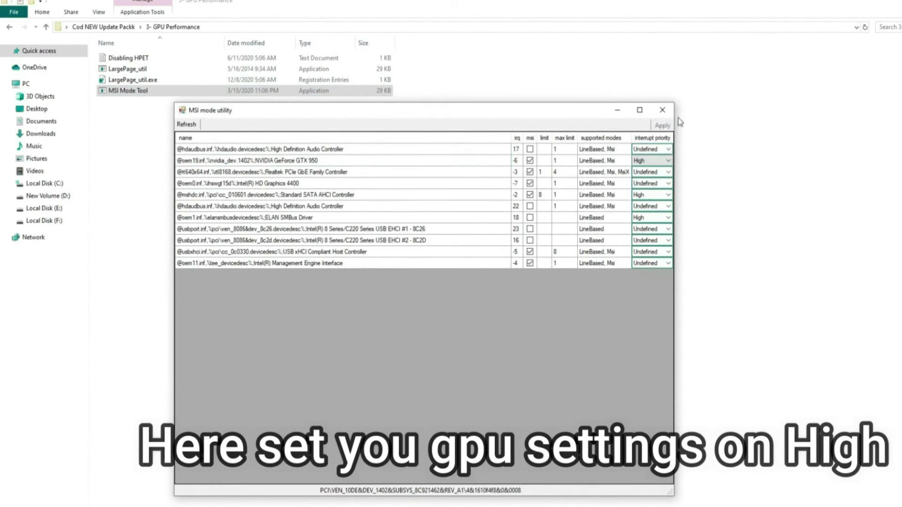
left_click(663, 110)
left_click(489, 82)
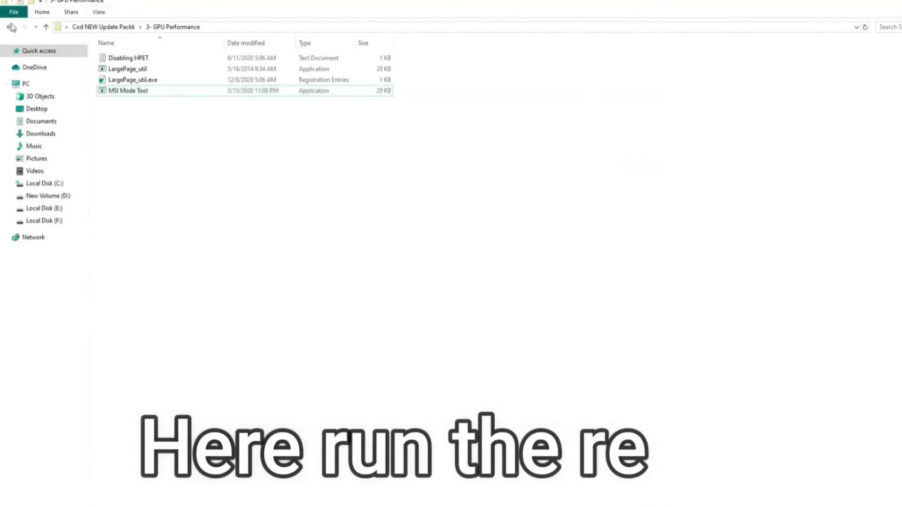
Merge the 2-CPU Priority and 1-Wake Up All Cores registry files from the 4- CPU Performance folder
left_click(12, 28)
left_click(226, 85)
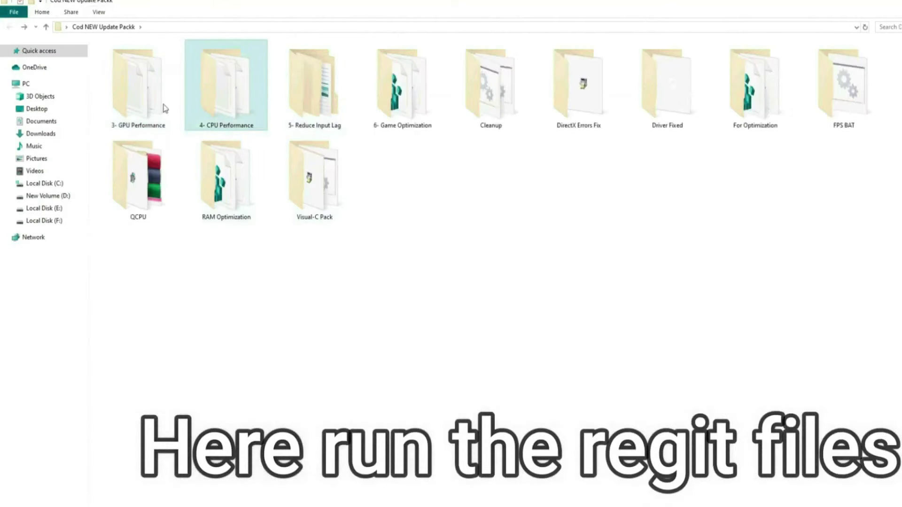
double_click(230, 95)
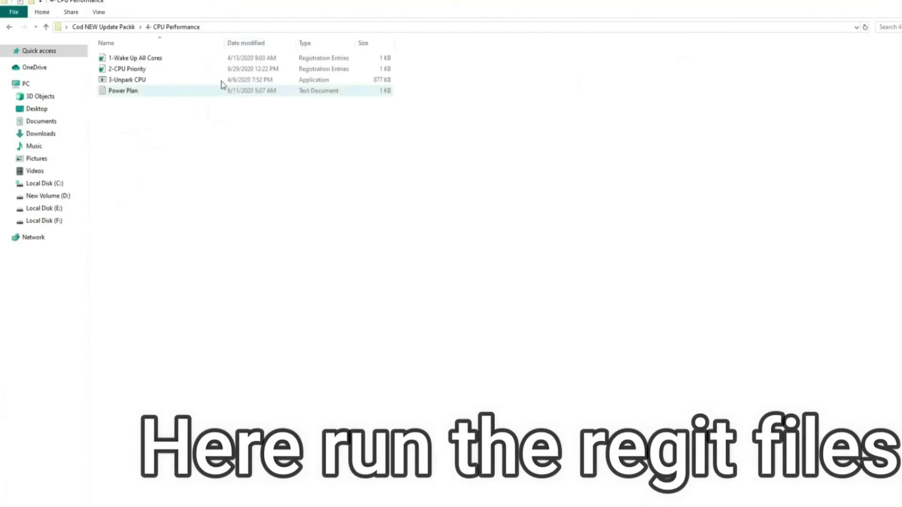
left_click_drag(154, 127, 162, 56)
left_click(149, 71)
double_click(149, 70)
left_click(566, 285)
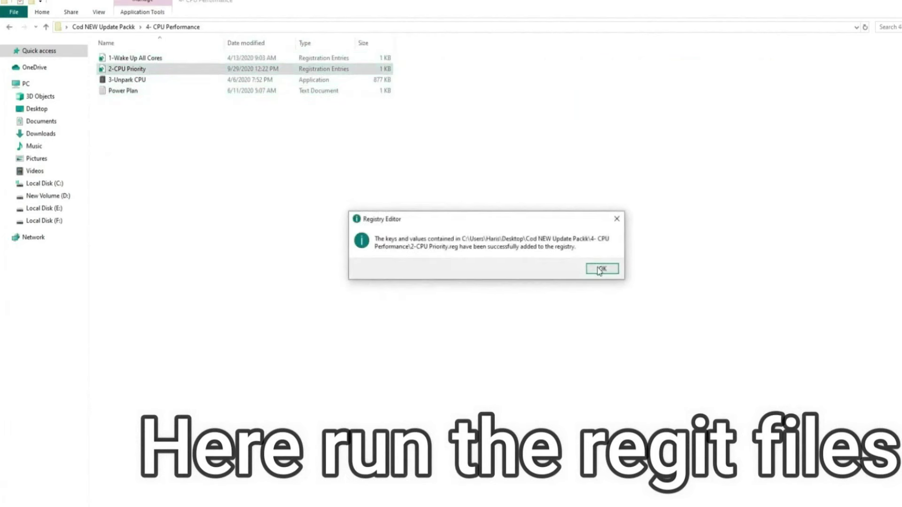
left_click(600, 268)
double_click(172, 60)
left_click(563, 286)
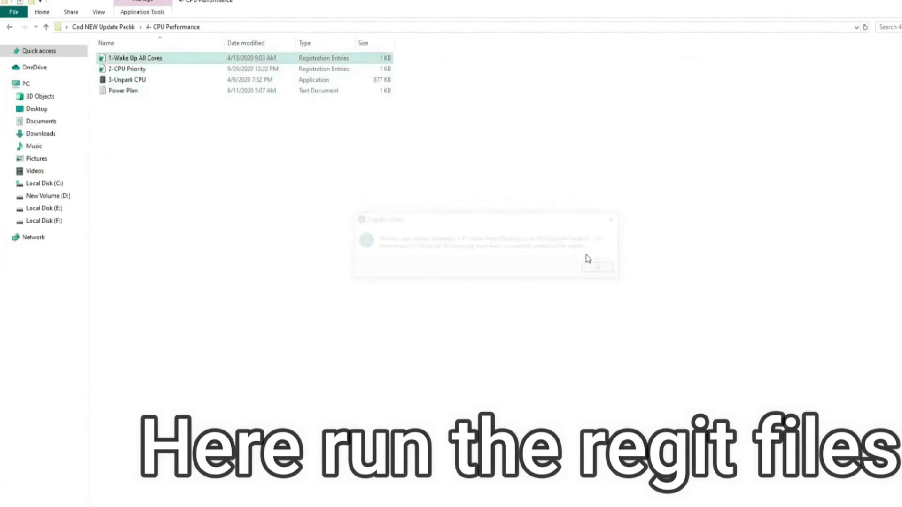
left_click(600, 268)
Run 3-Unpark CPU, apply the High performance power plan with a 100% core parking index, and close it
double_click(143, 81)
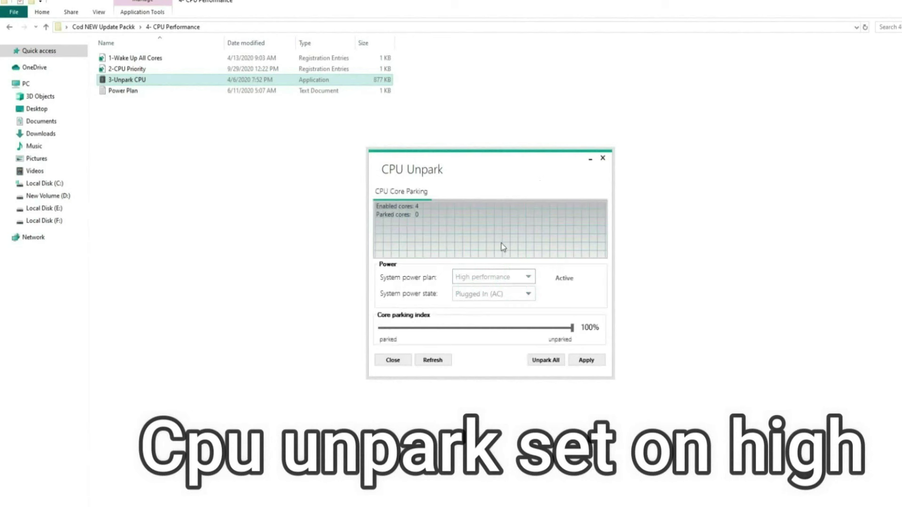
left_click(516, 279)
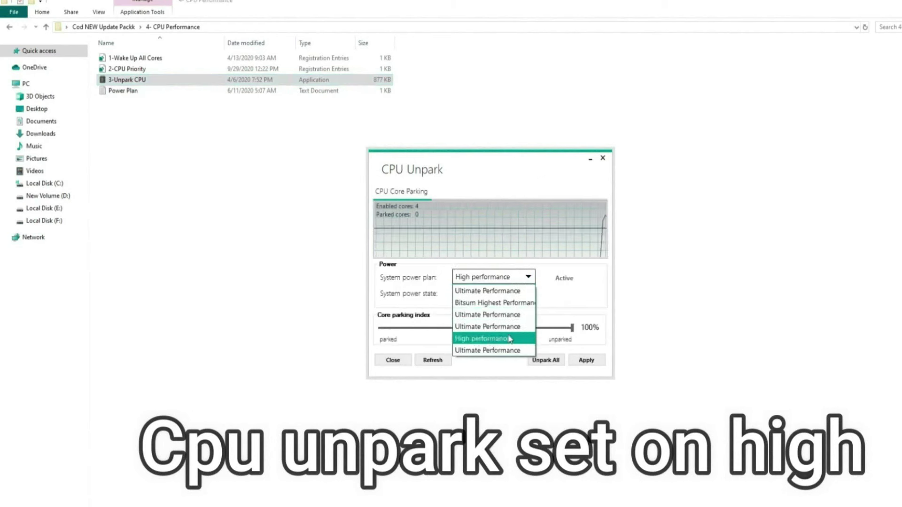
left_click(490, 339)
left_click_drag(571, 326, 488, 334)
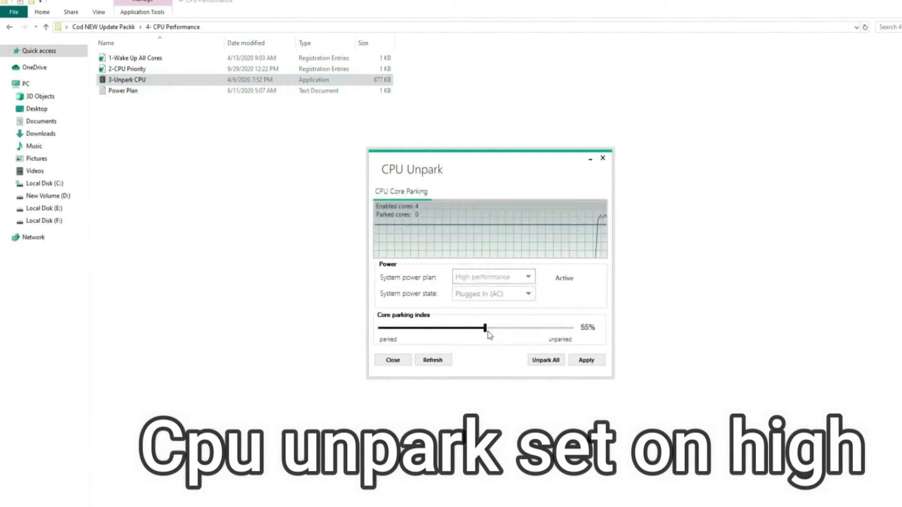
left_click(588, 362)
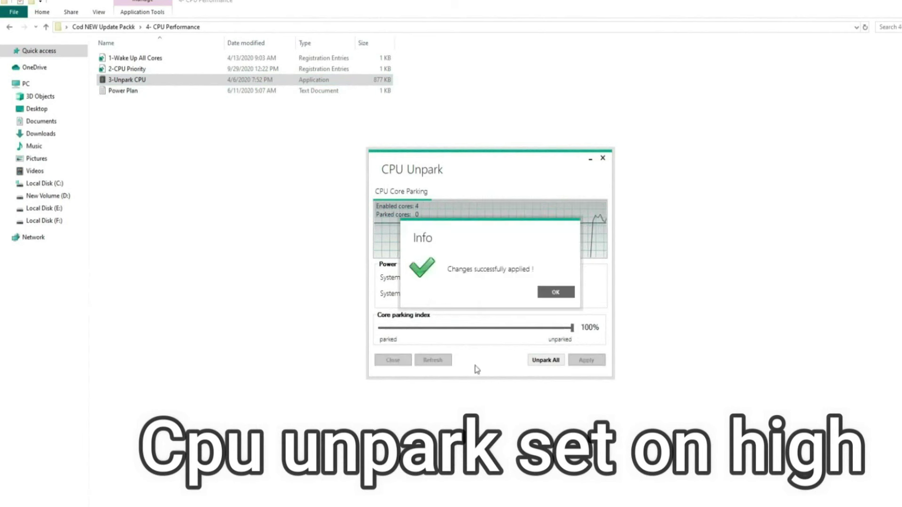
left_click(556, 292)
left_click(603, 158)
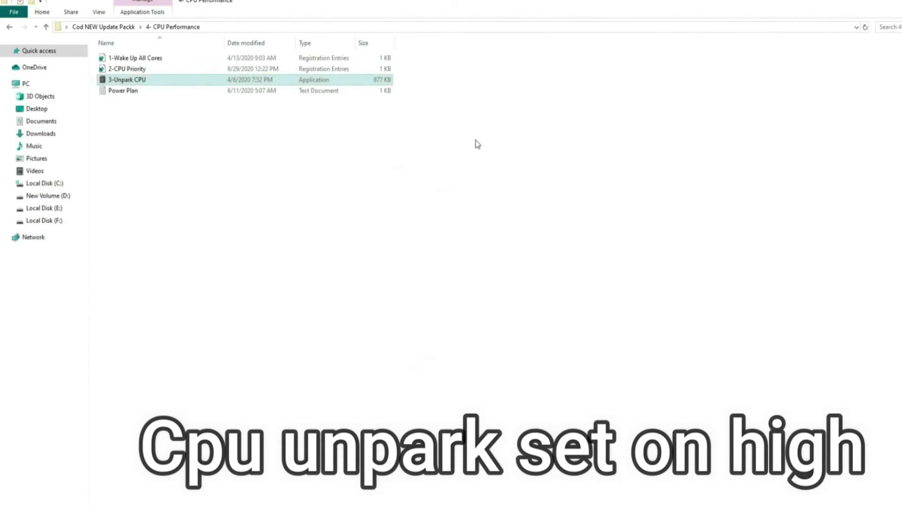
Open the ISLC folder inside 5- Reduce Input Lag and read its Instructions text file
left_click(11, 28)
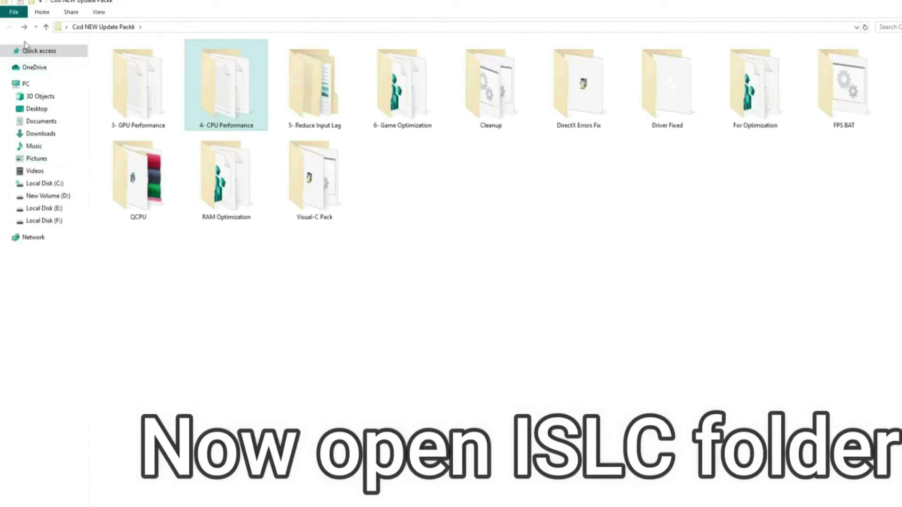
double_click(297, 79)
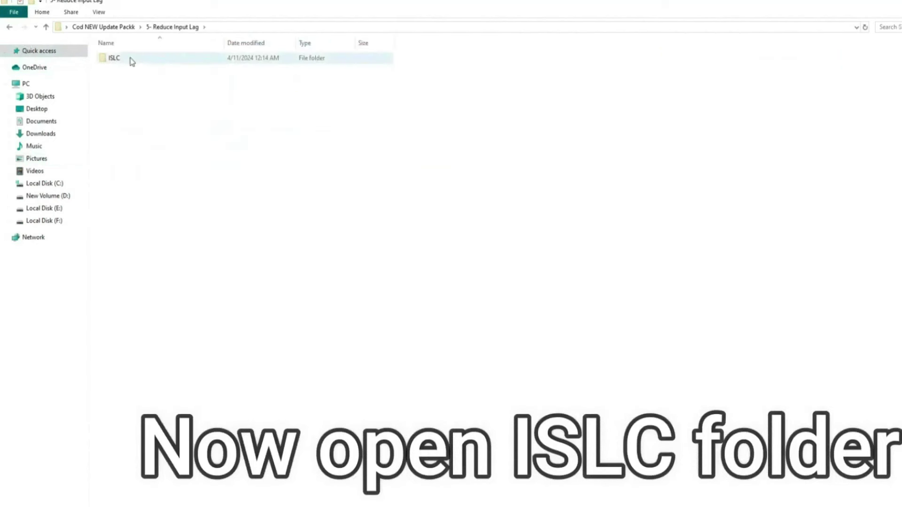
double_click(114, 58)
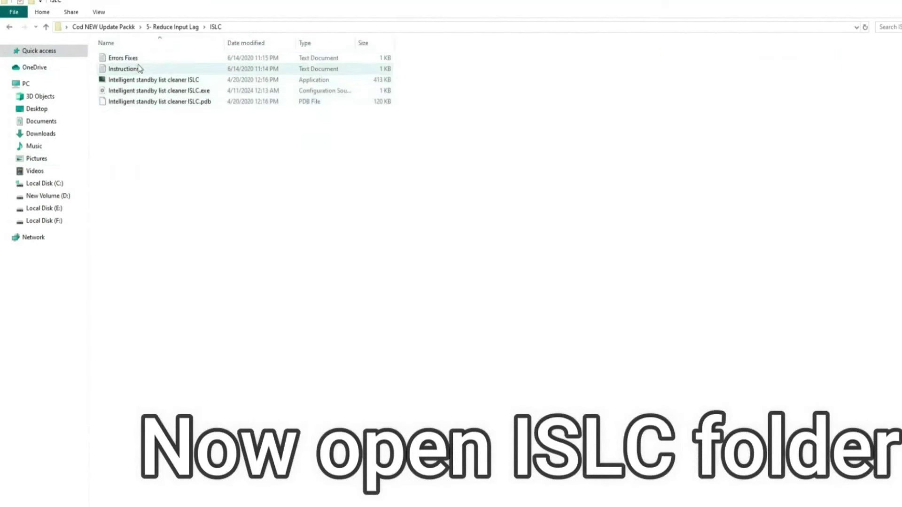
double_click(124, 68)
key("ctrl+a")
left_click(474, 182)
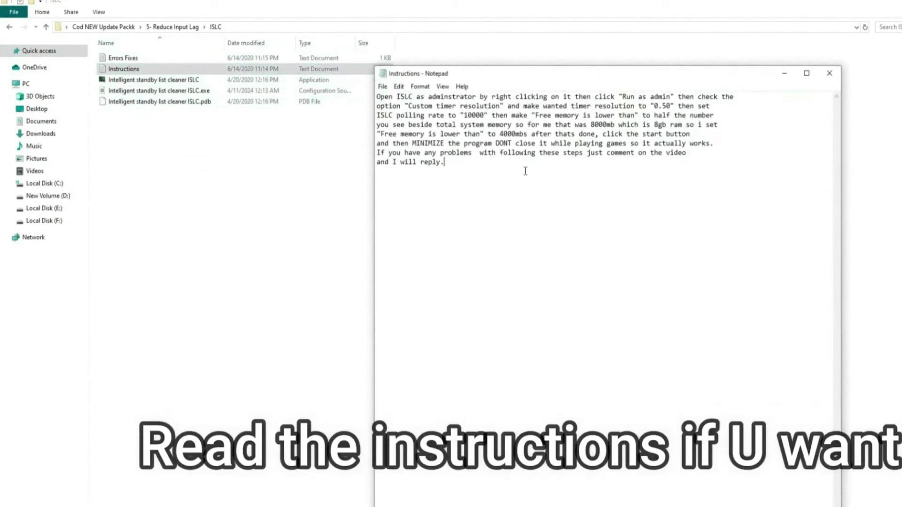
left_click(829, 74)
Run Intelligent standby list cleaner ISLC, stop monitoring, restart it with 4096 MB free memory and 0.50 timer resolution, and close the window
left_click(205, 80)
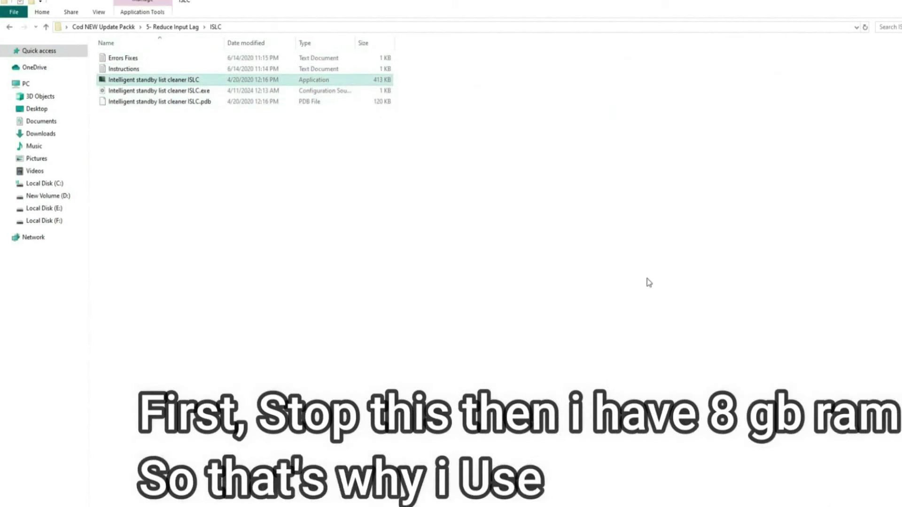
key("Return")
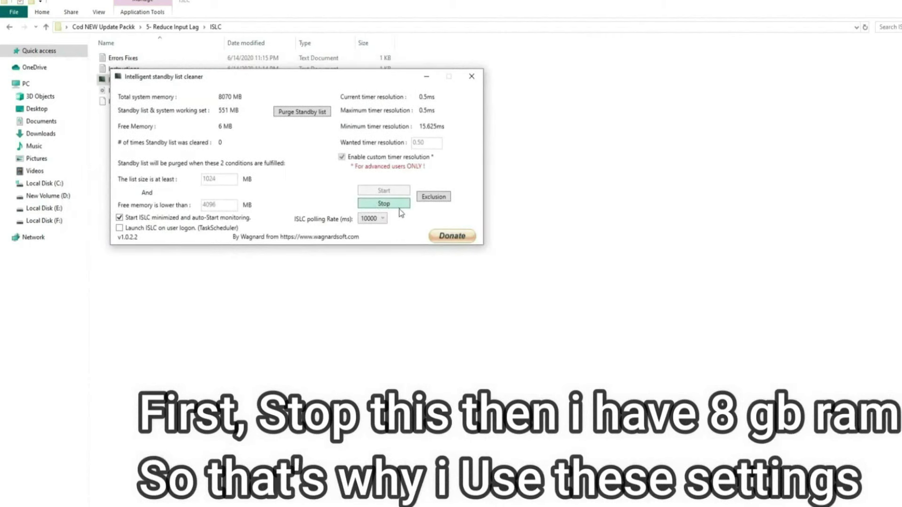
left_click(399, 208)
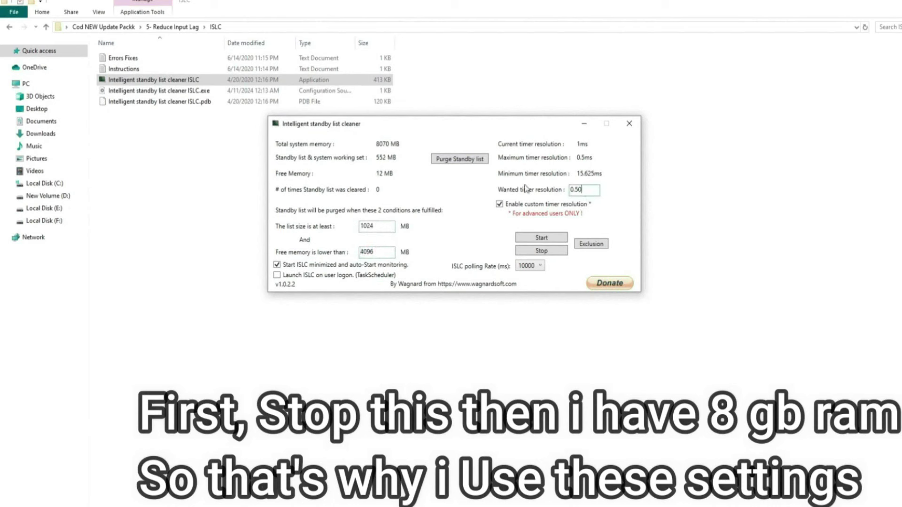
left_click(540, 239)
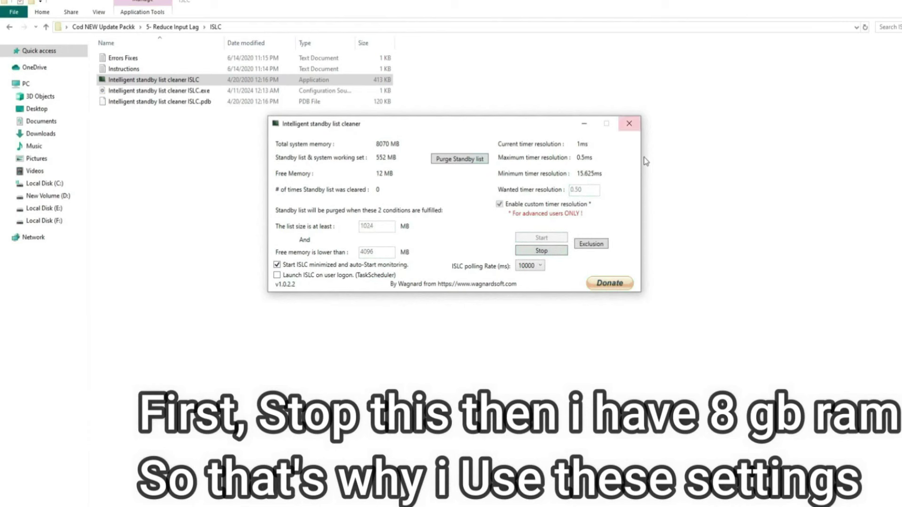
left_click(630, 125)
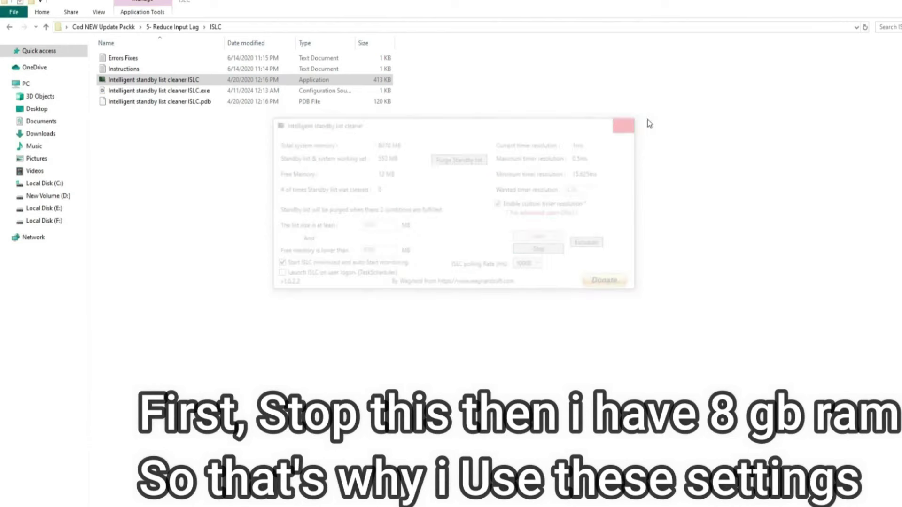
Merge the 1-PC Optimization and 2-Game Optimization registry files from the 6- Game Optimization folder
left_click(9, 28)
left_click(9, 27)
double_click(402, 82)
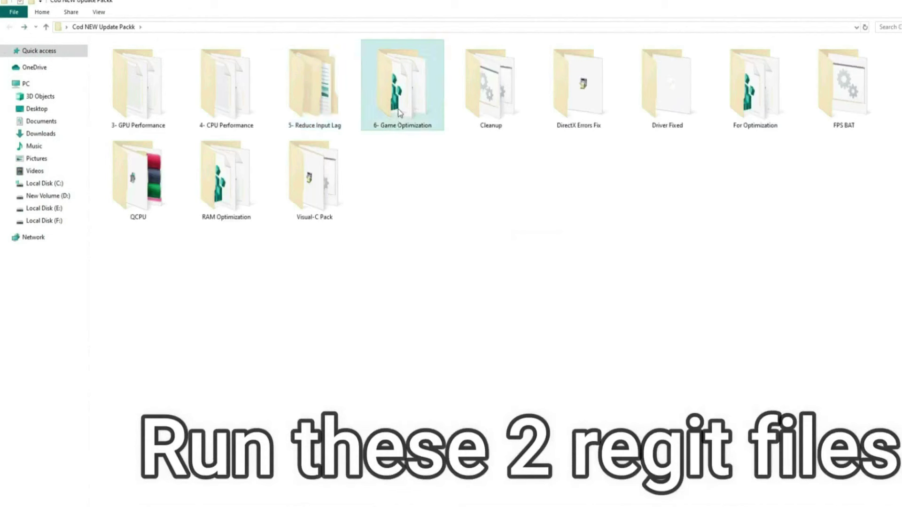
double_click(126, 58)
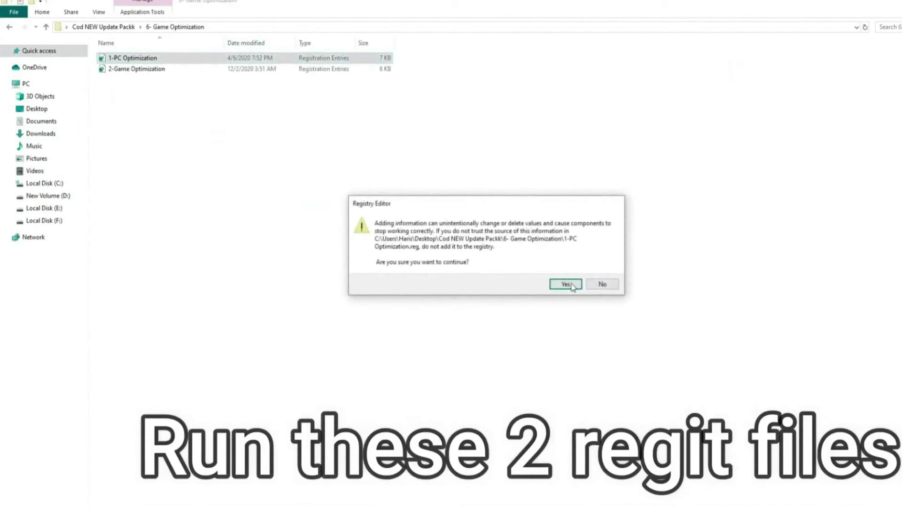
left_click(566, 284)
left_click(598, 269)
double_click(153, 69)
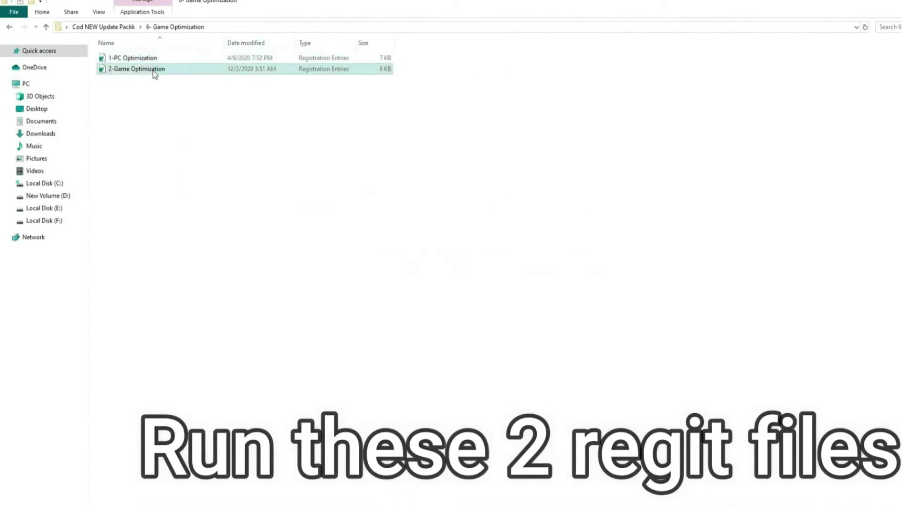
left_click(564, 284)
left_click(600, 271)
Open the For Optimization folder of the pack and look over all the registry files it contains
left_click(8, 28)
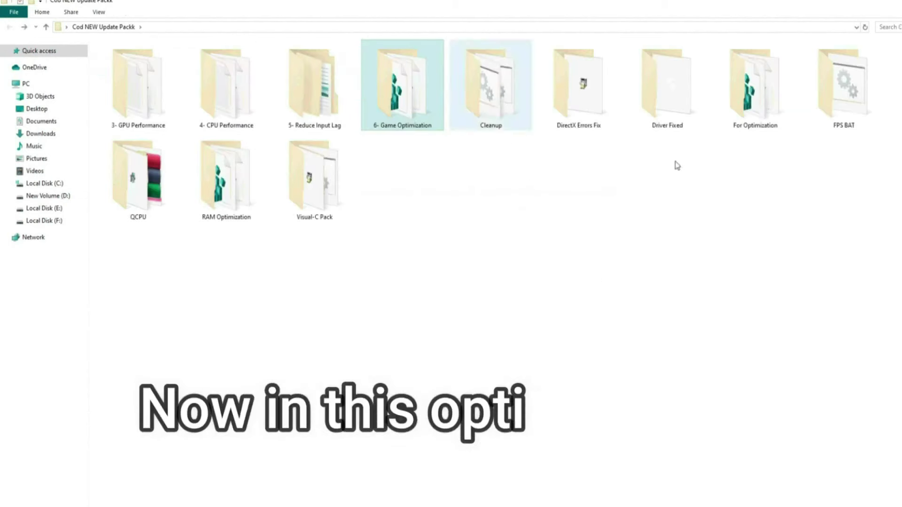
double_click(756, 93)
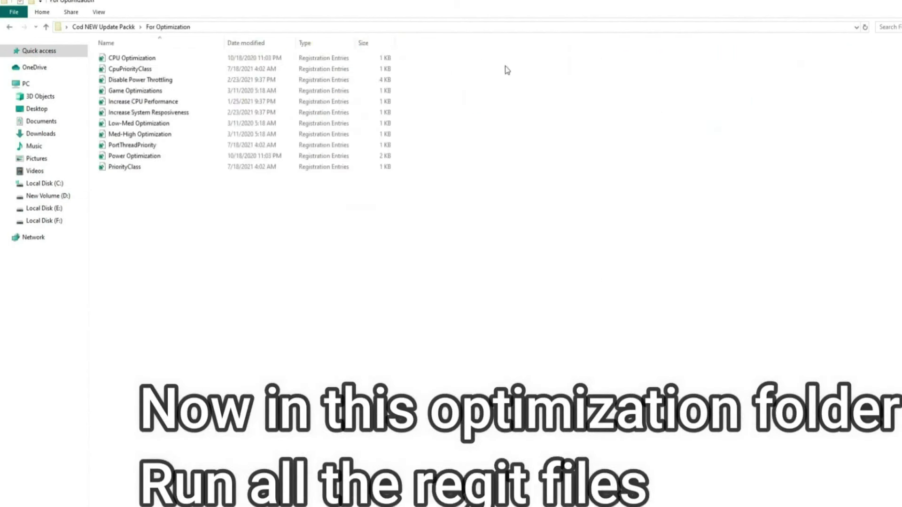
left_click_drag(188, 254, 168, 57)
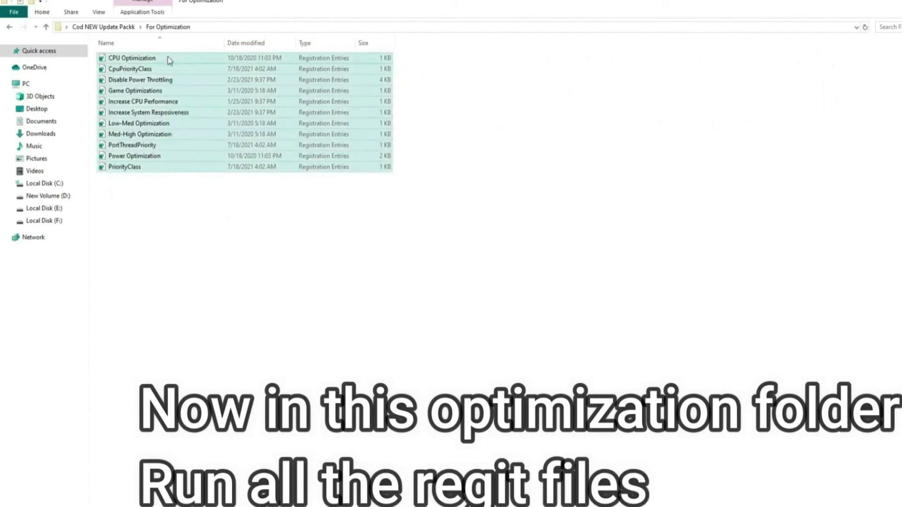
left_click(427, 276)
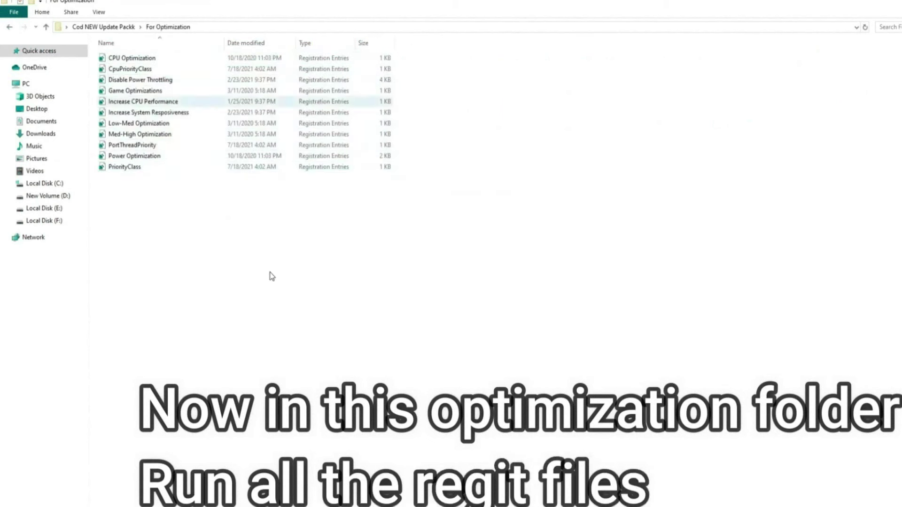
Open the Setup folder nested inside Lasso's Bitsum Process Lasso Pro 9.8.2.2 + Activator folder and choose processlassosetup64
left_click(11, 28)
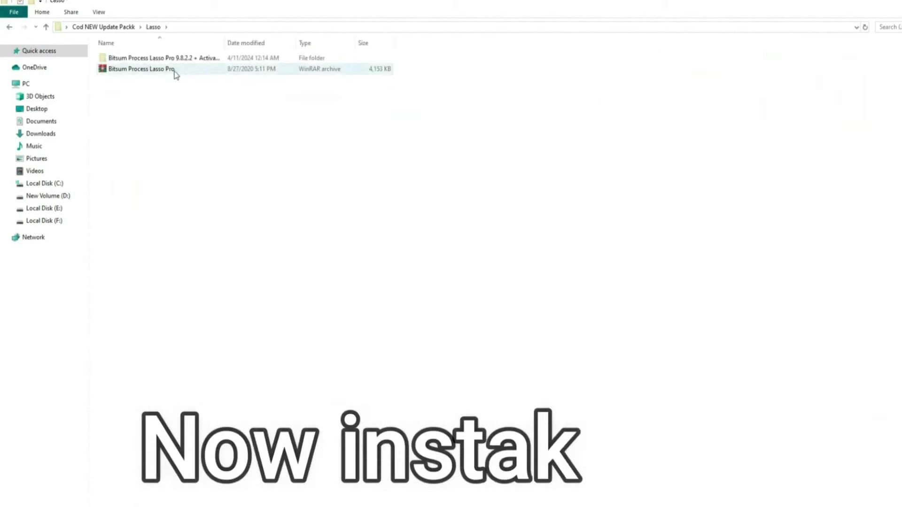
double_click(173, 70)
right_click(173, 70)
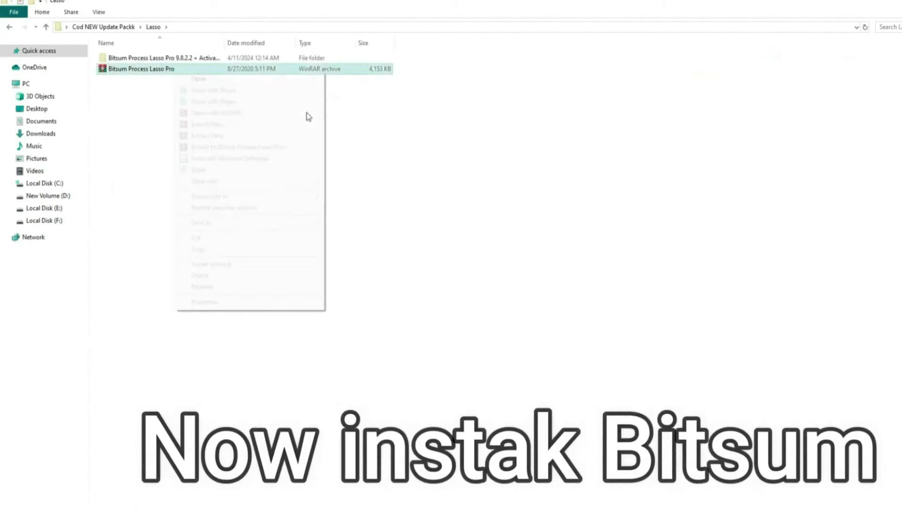
left_click(421, 121)
double_click(177, 58)
double_click(175, 58)
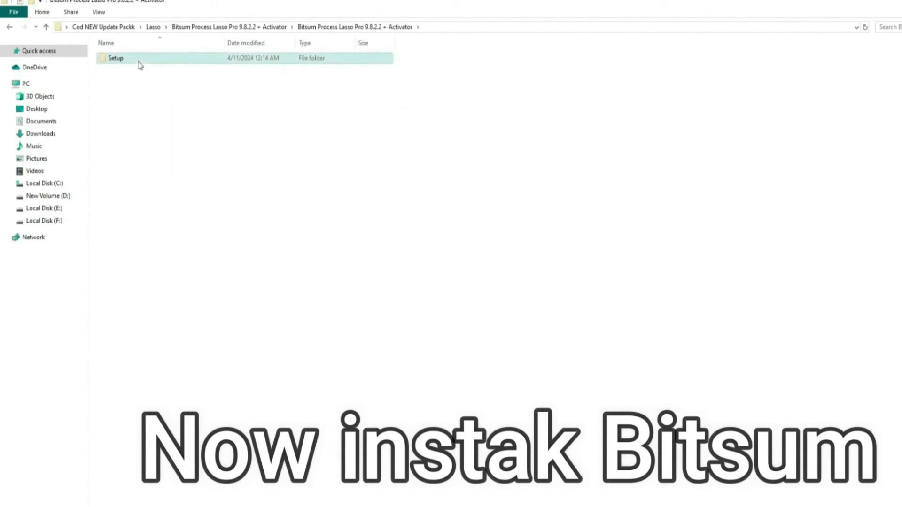
double_click(139, 63)
left_click(139, 71)
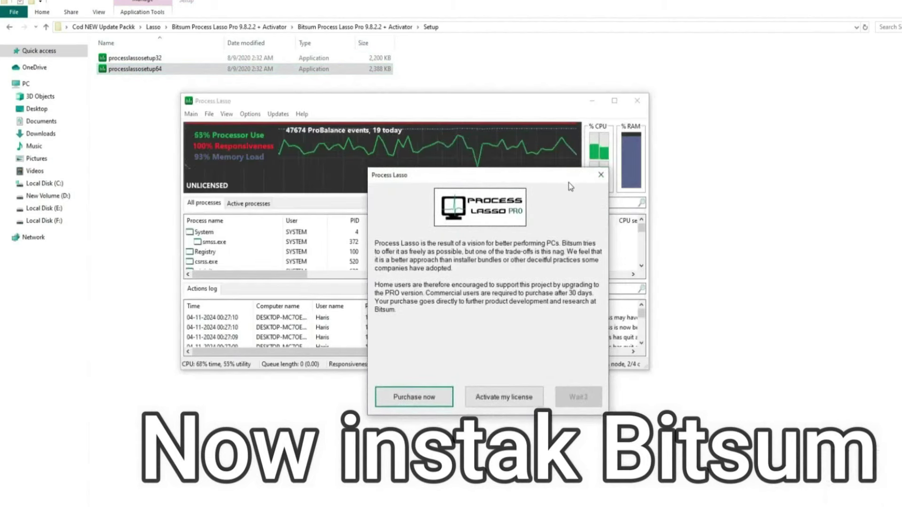
Dismiss the Process Lasso purchase notice, set the active power profile to High performance, and close the program
left_click(600, 174)
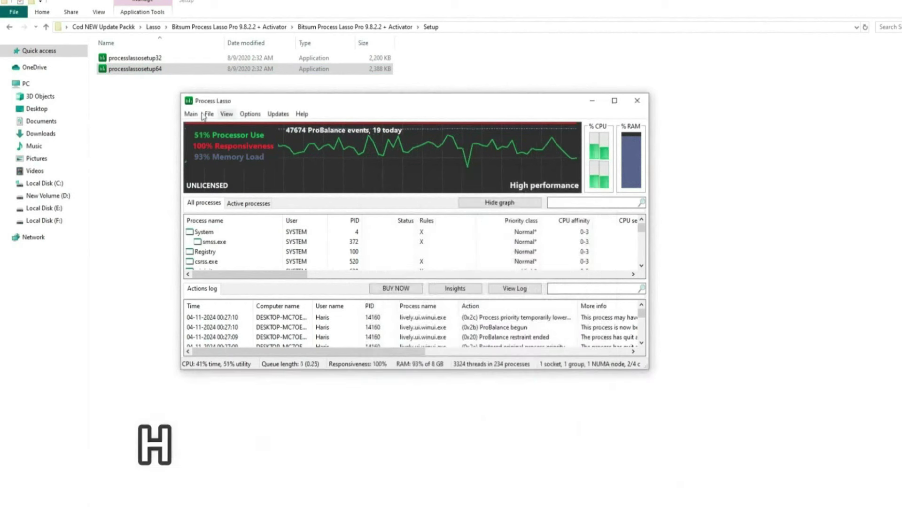
left_click(192, 114)
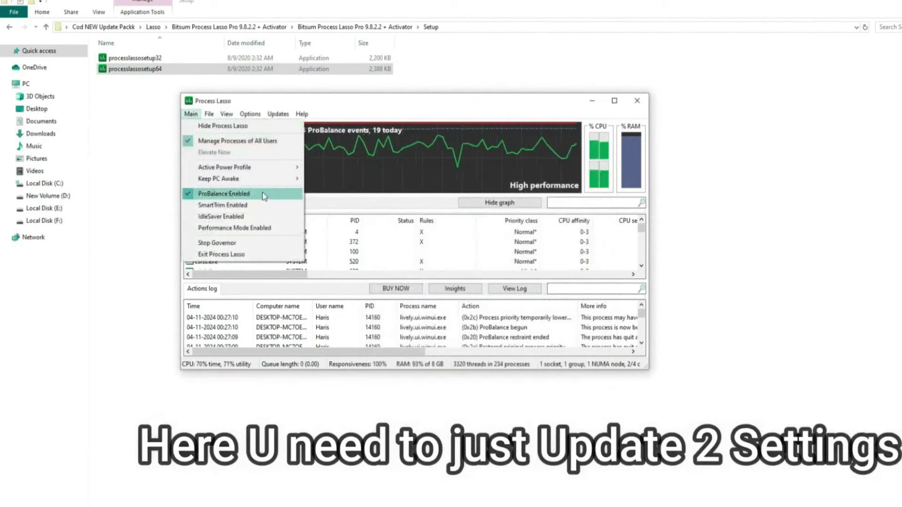
mouse_move(277, 168)
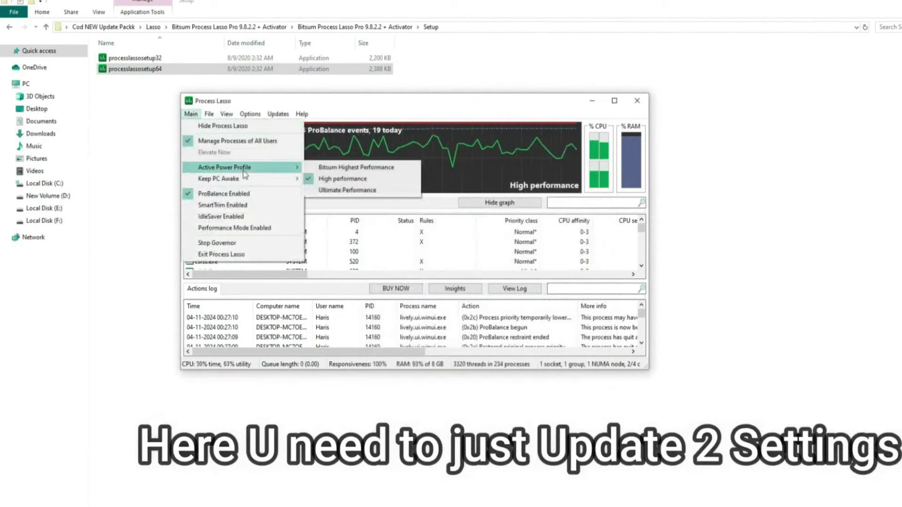
left_click(357, 184)
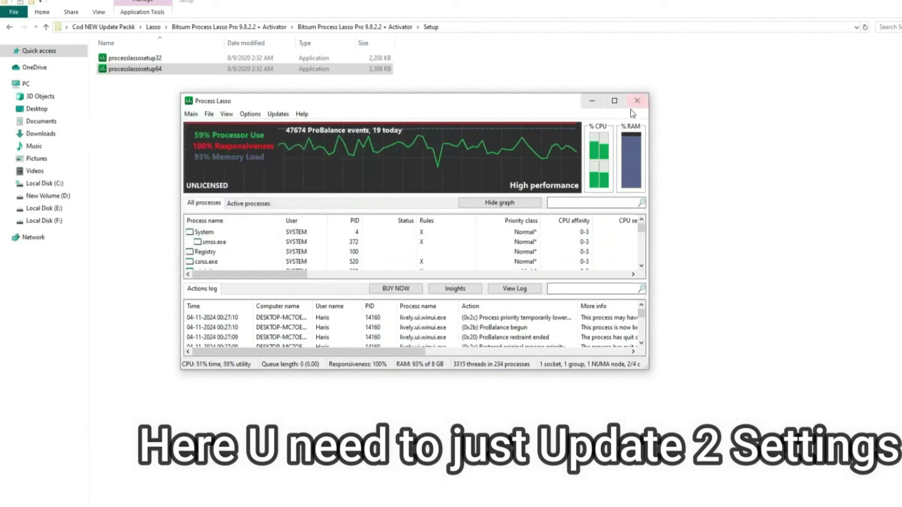
left_click(637, 101)
Return to the Cod NEW Update Packk folder, open QCPU, and view the extraction options for the QuickCpuSetup-3.0.1.0 archive
left_click(10, 27)
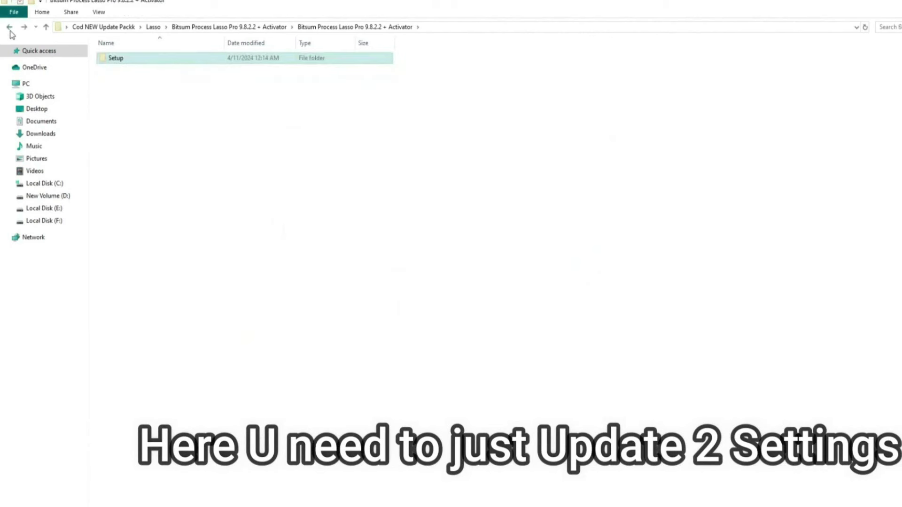
left_click(9, 27)
left_click(9, 27)
left_click(9, 27)
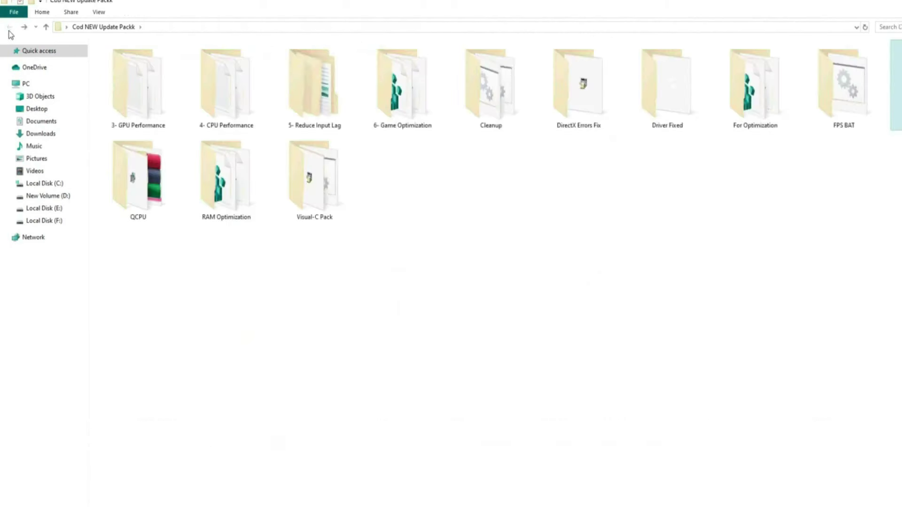
double_click(159, 172)
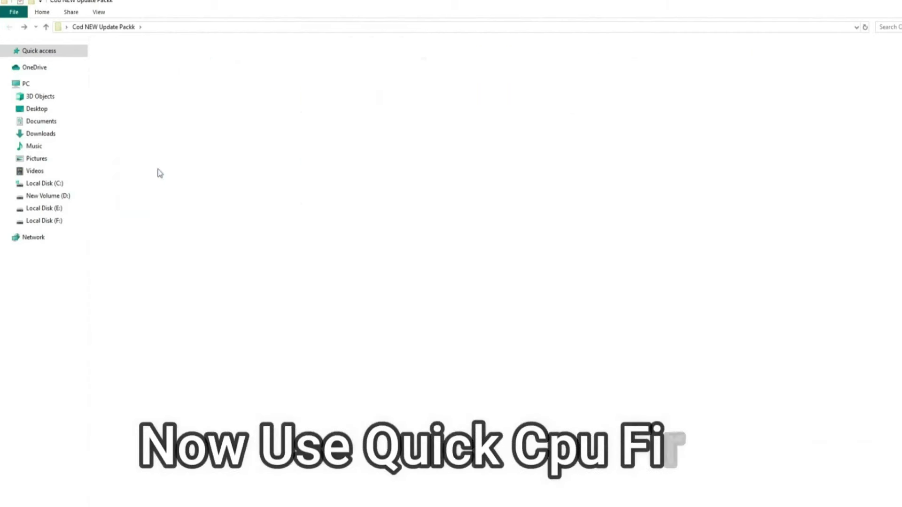
left_click(137, 69)
right_click(155, 70)
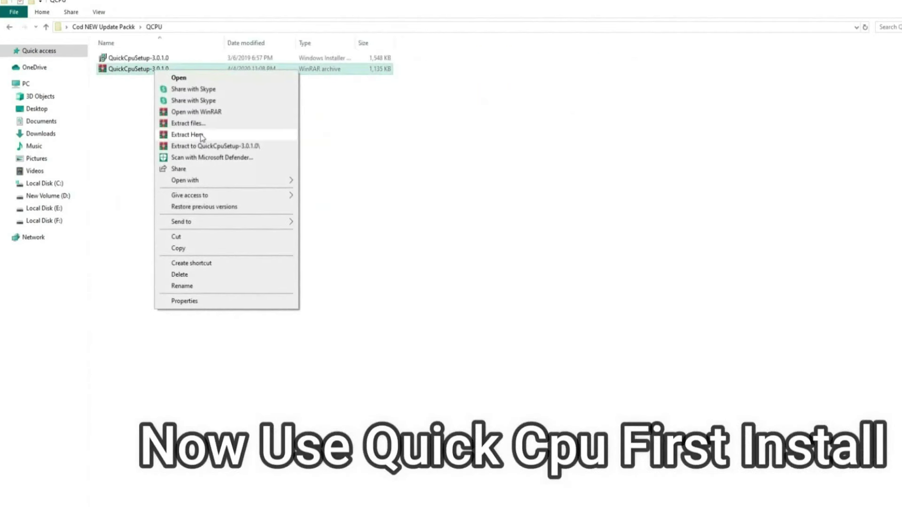
left_click(332, 141)
double_click(151, 60)
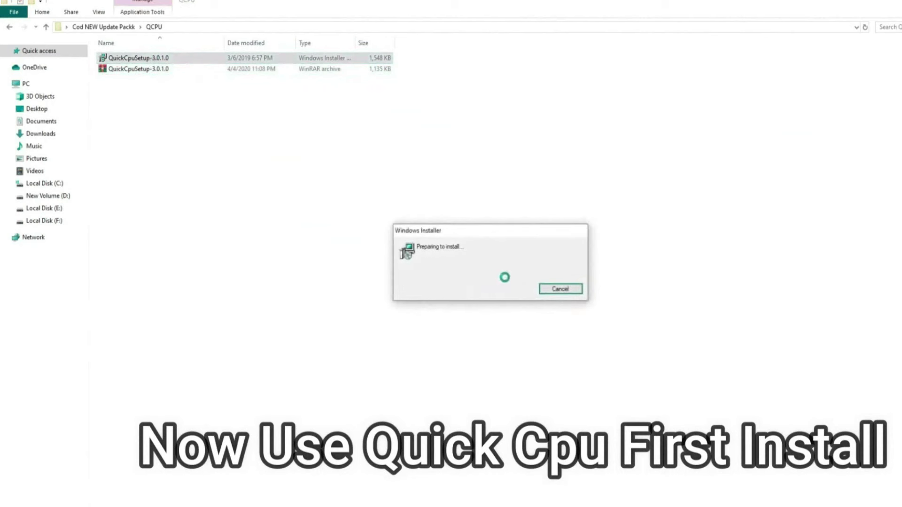
left_click(592, 349)
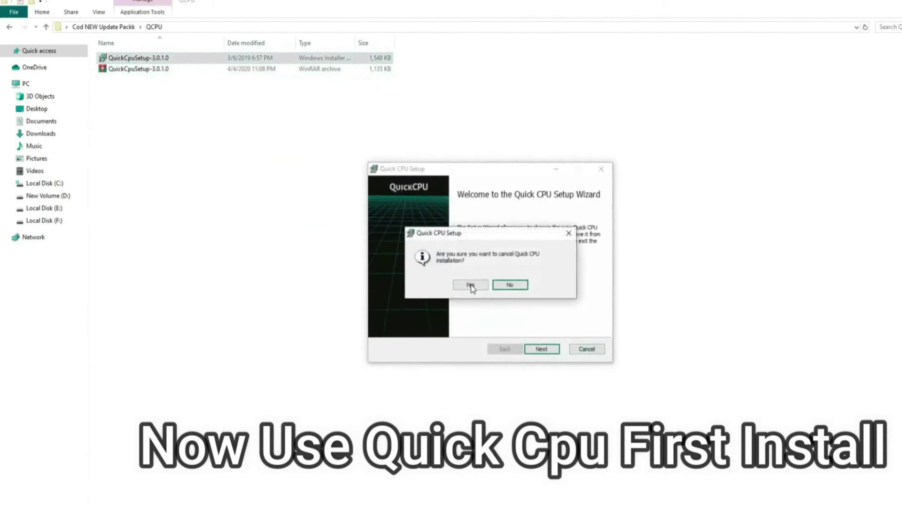
left_click(469, 283)
Launch Quick CPU from the desktop, keep its system power plan on High performance, and dismiss the update notice
right_click(591, 506)
left_click(630, 481)
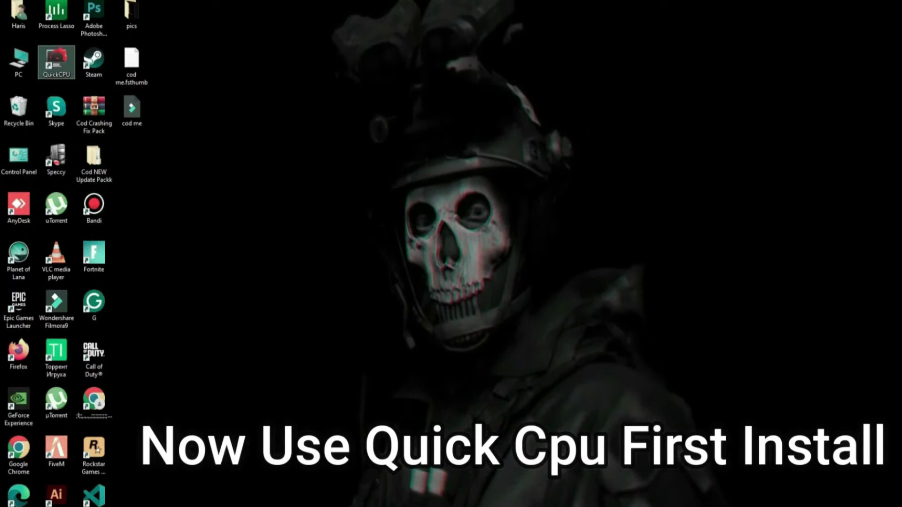
left_click(869, 506)
left_click(781, 487)
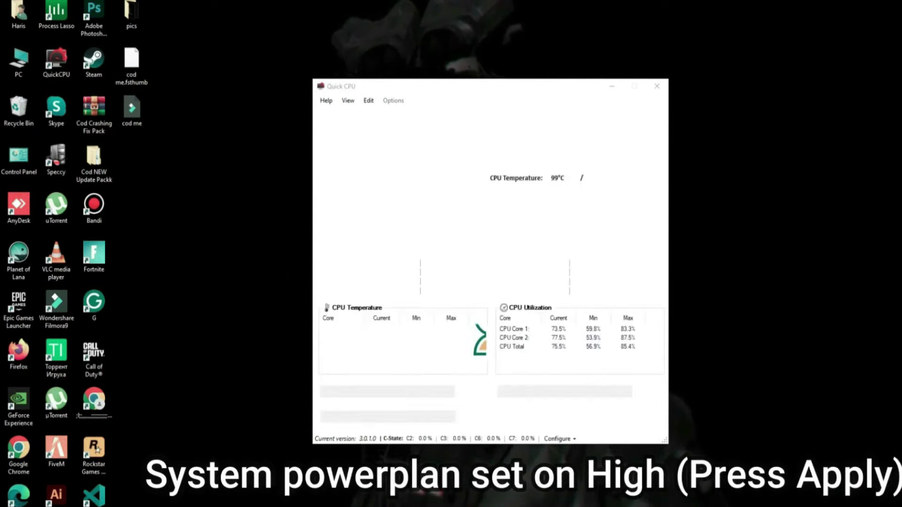
left_click(429, 197)
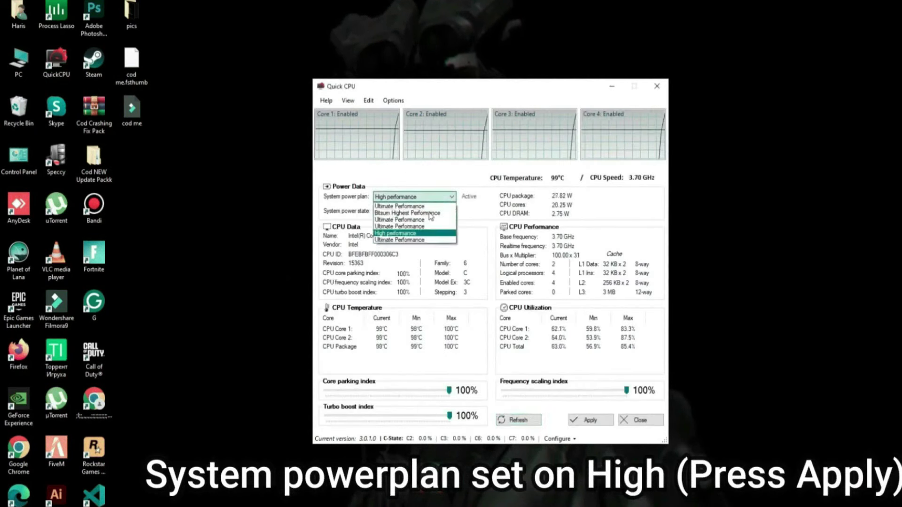
left_click(477, 200)
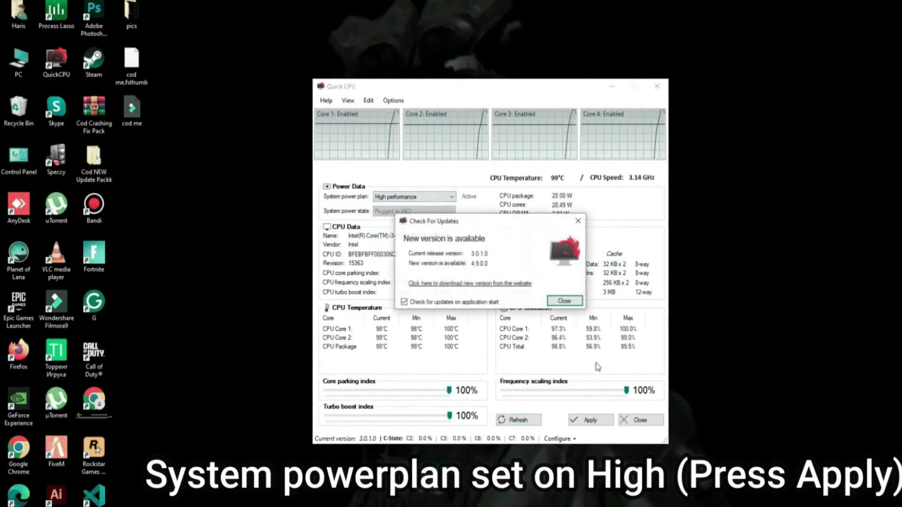
left_click(564, 301)
Set the turbo boost index to 100% and apply the Quick CPU settings
left_click_drag(450, 417, 436, 421)
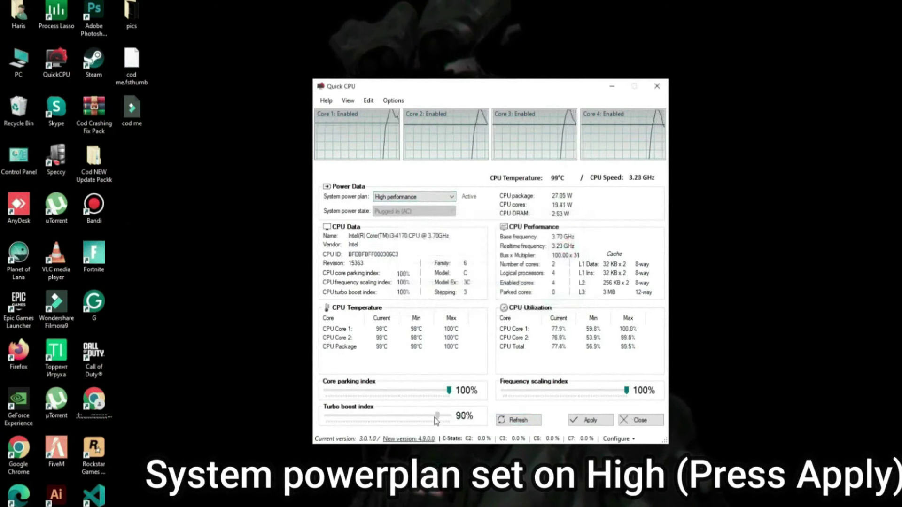
left_click(612, 420)
left_click(540, 288)
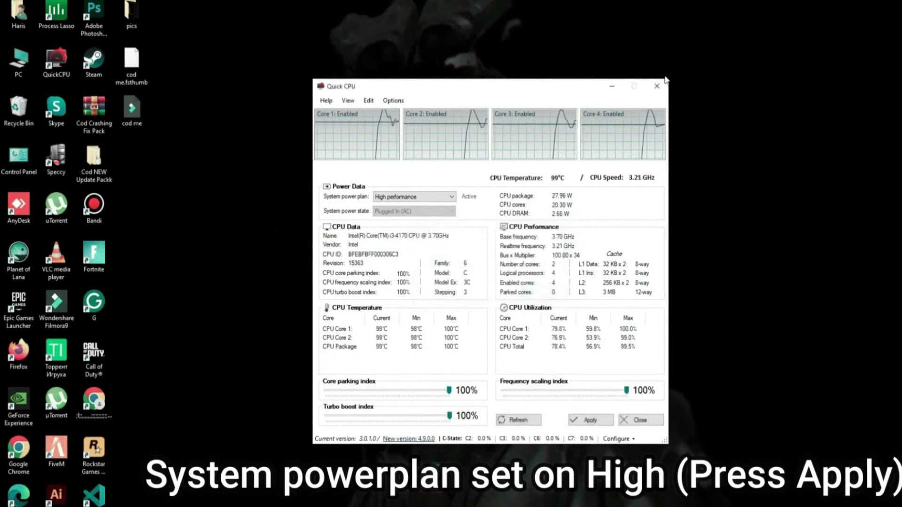
Merge the RAM Management + Overall System Speed and LargePage_util.exe registry files from the pack's RAM Optimization folder
left_click(284, 504)
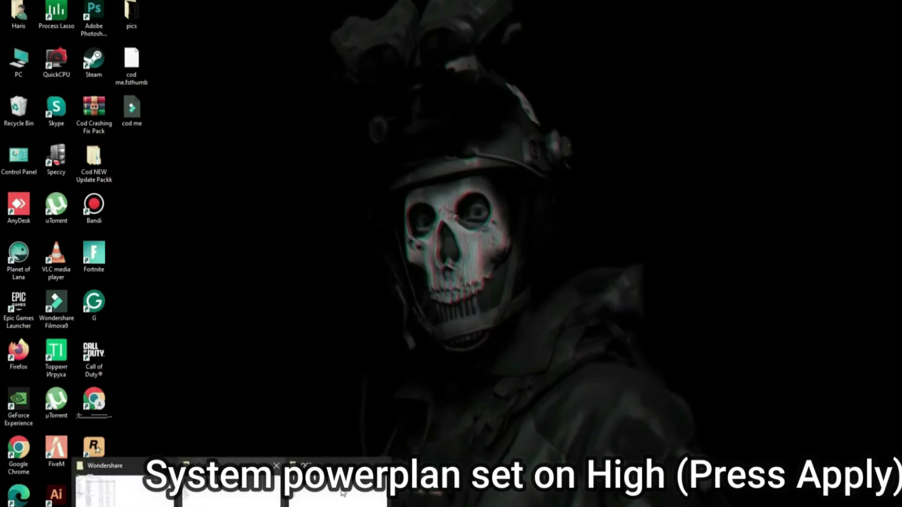
left_click(197, 475)
left_click(8, 27)
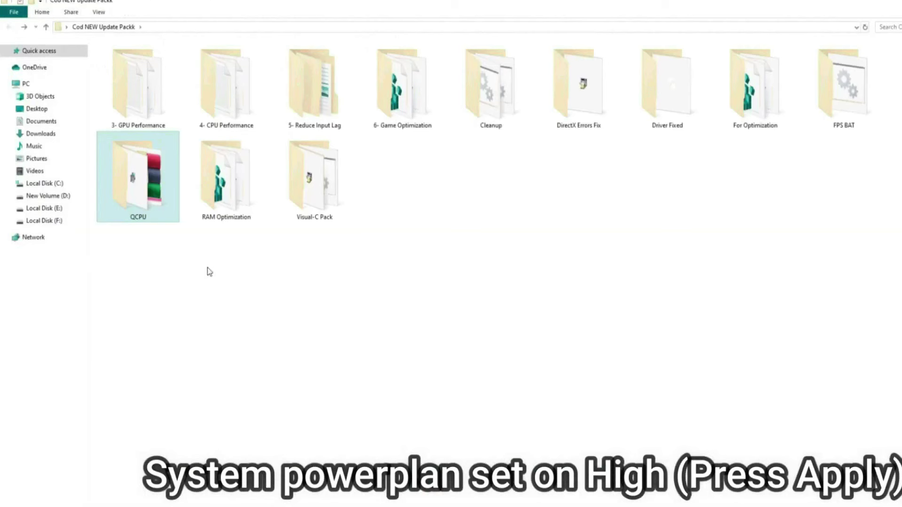
double_click(213, 177)
key("ctrl+a")
double_click(150, 70)
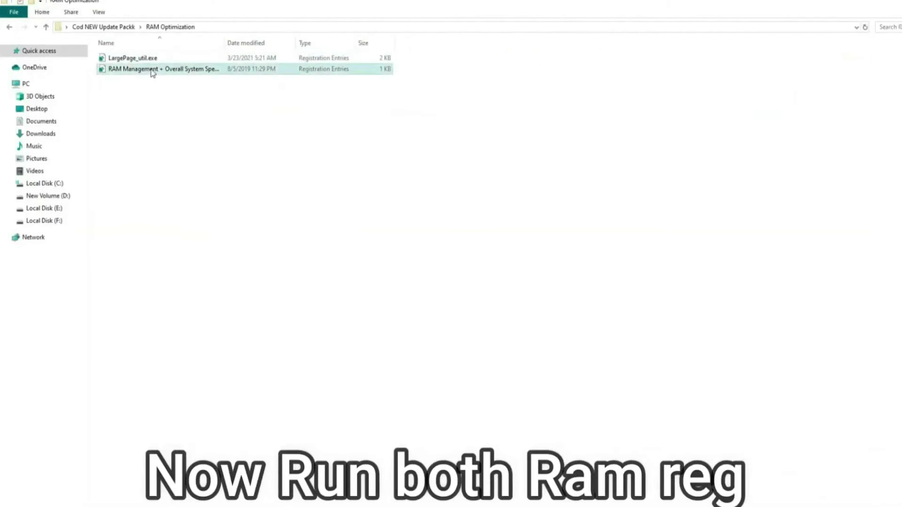
left_click(560, 285)
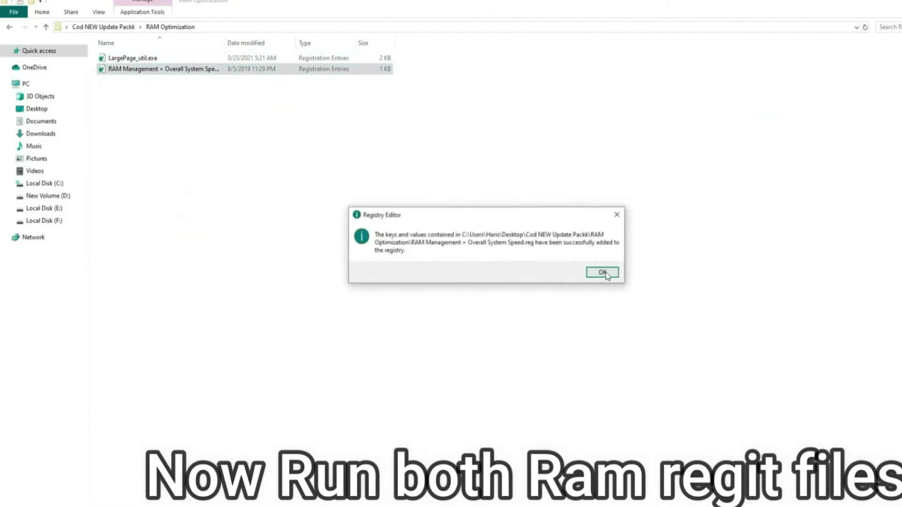
left_click(600, 271)
double_click(133, 58)
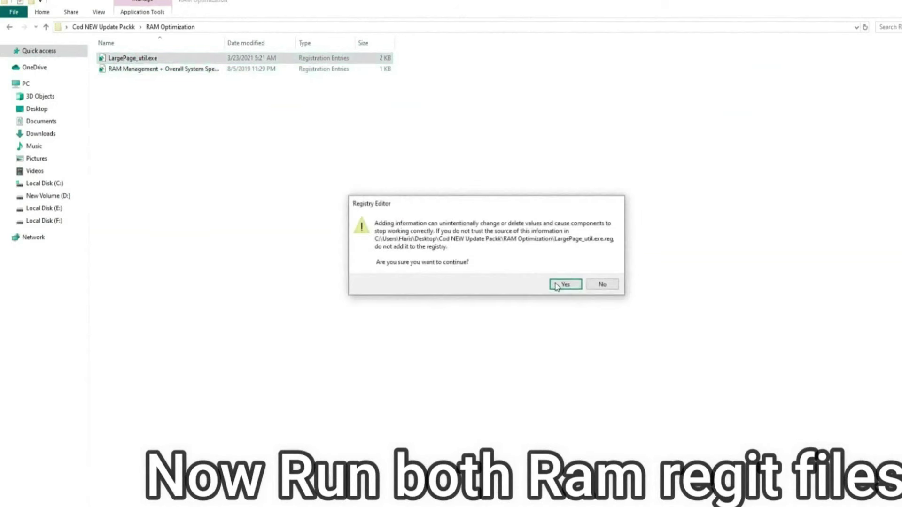
left_click(556, 285)
left_click(602, 269)
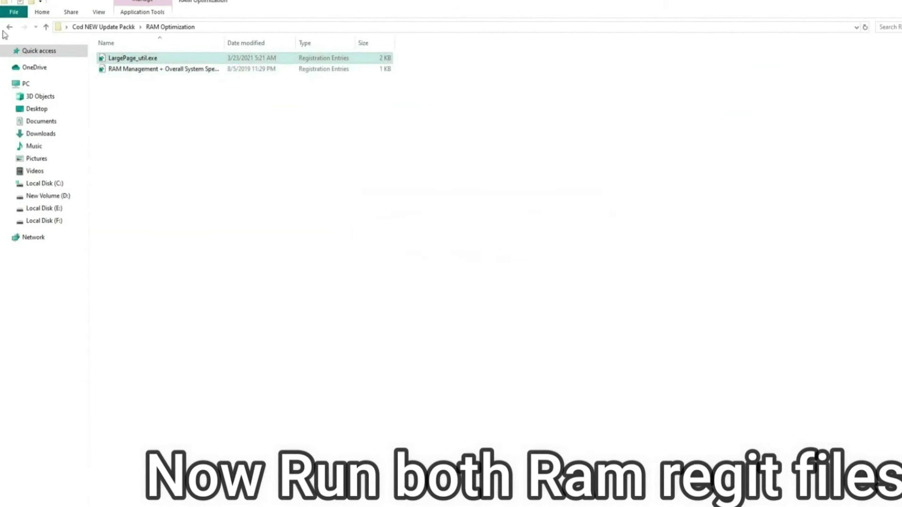
Open the Visual-C Pack folder and look over the vcredist installers it contains
left_click(10, 26)
double_click(321, 195)
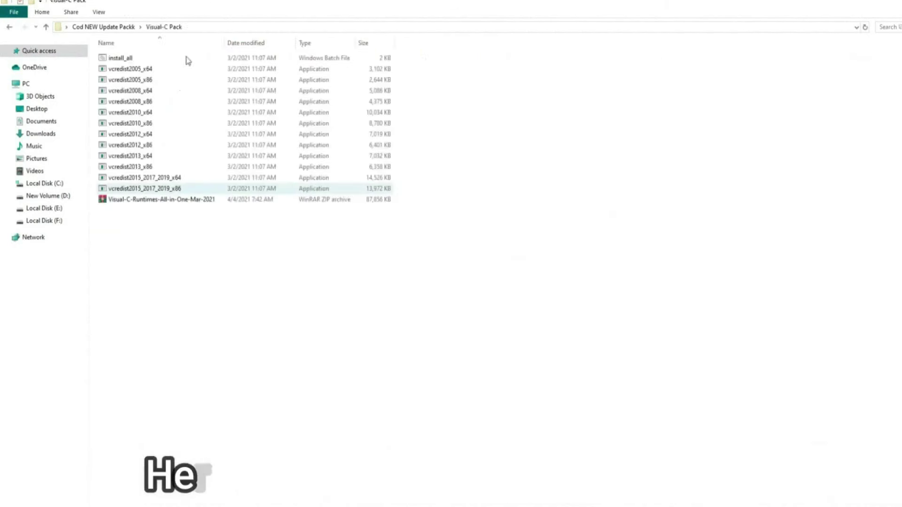
left_click_drag(181, 55, 199, 246)
left_click(199, 246)
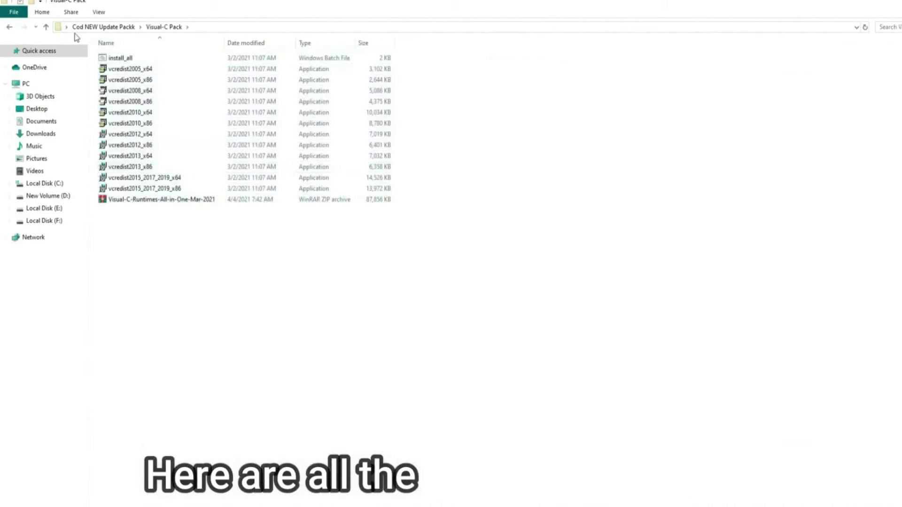
Run the install_all batch file in the Visual-C Pack folder to install all the Visual C++ runtime packages
left_click(121, 59)
key("Return")
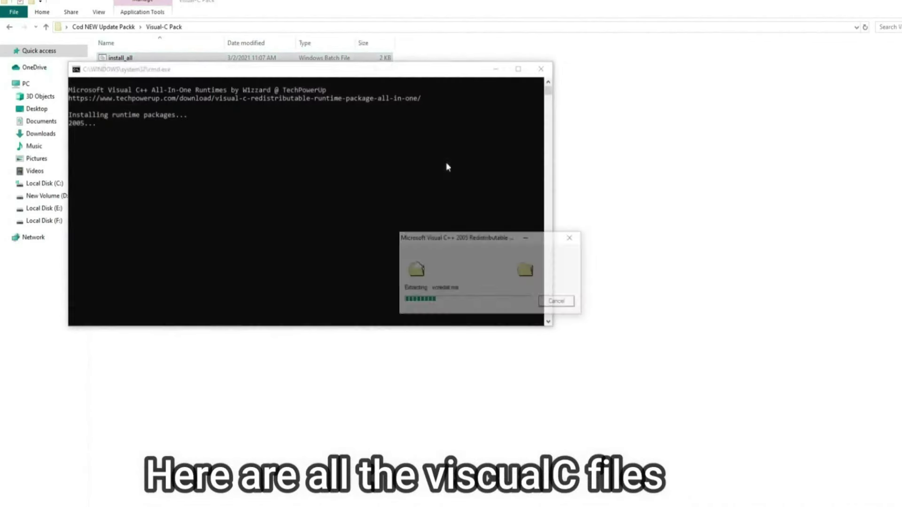
left_click_drag(382, 78, 483, 75)
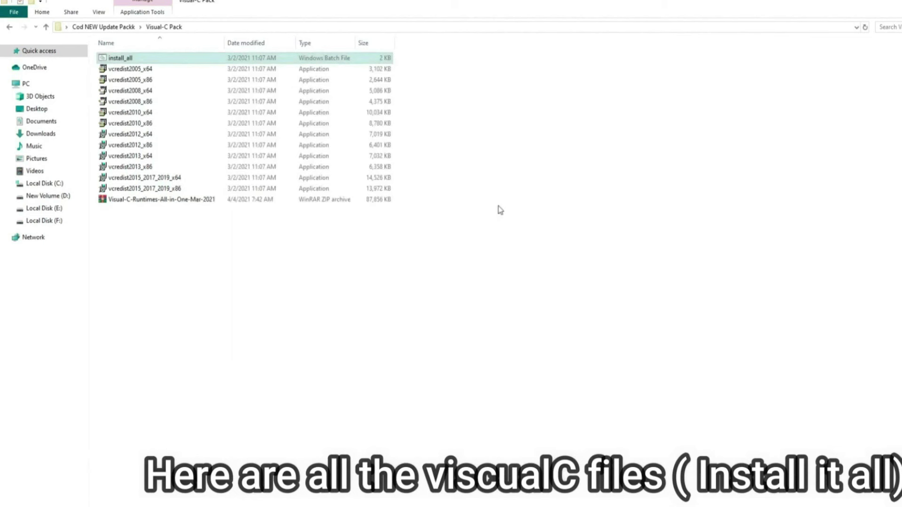
left_click(500, 210)
Run the Disk Clean-Up shortcut from the pack's Cleanup folder on drive C: and permanently delete the preselected files
left_click(9, 26)
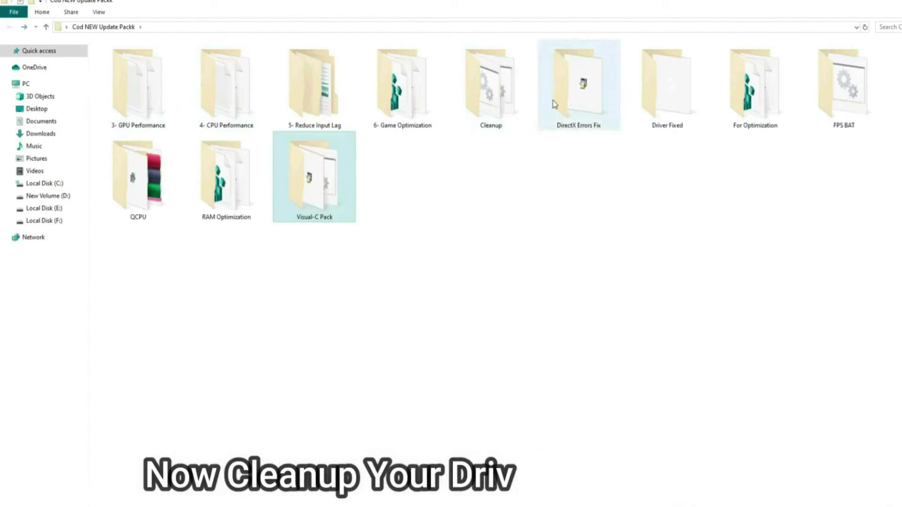
double_click(521, 109)
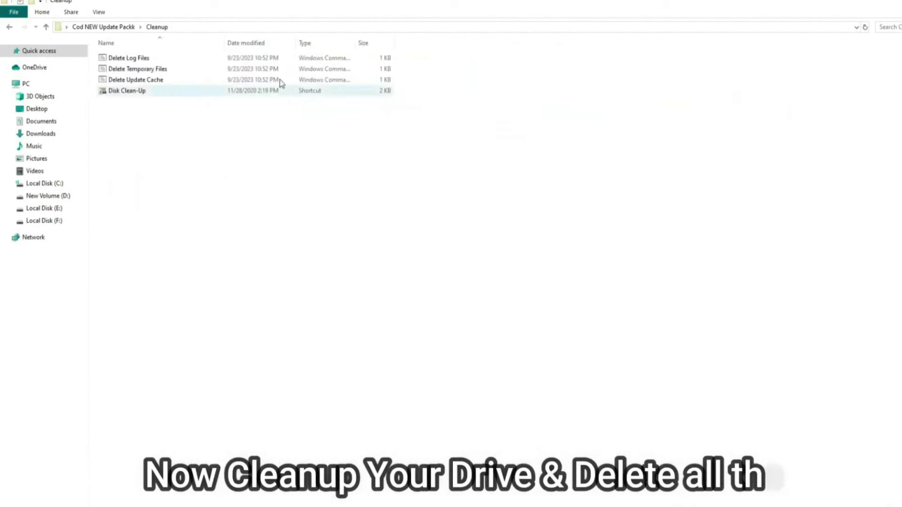
double_click(132, 91)
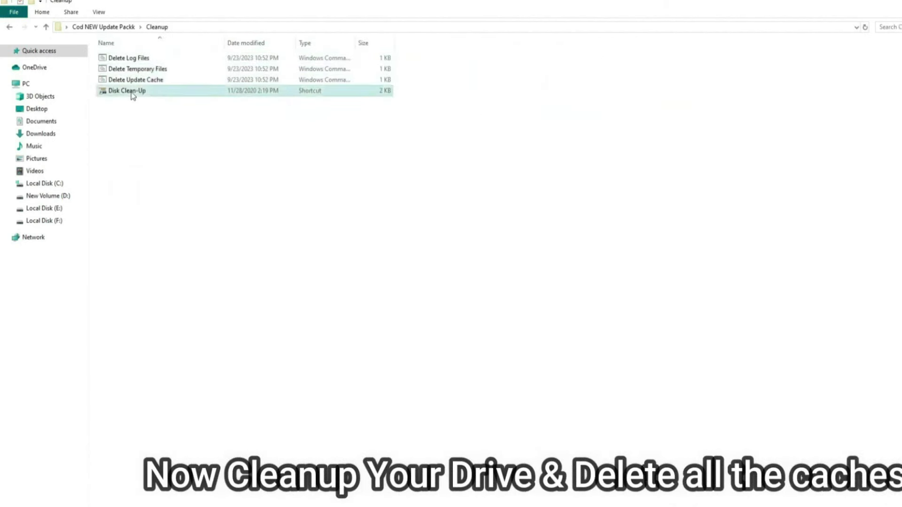
left_click(469, 287)
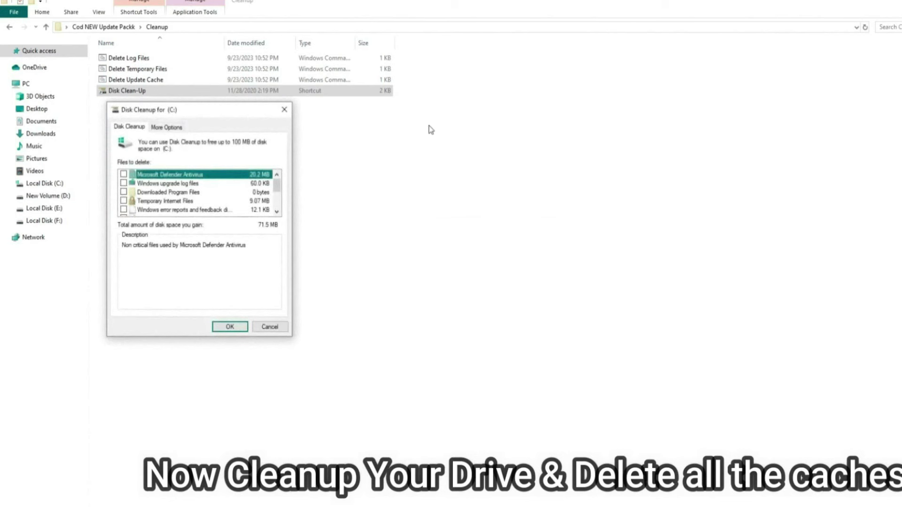
scroll(215, 198, "down", 3)
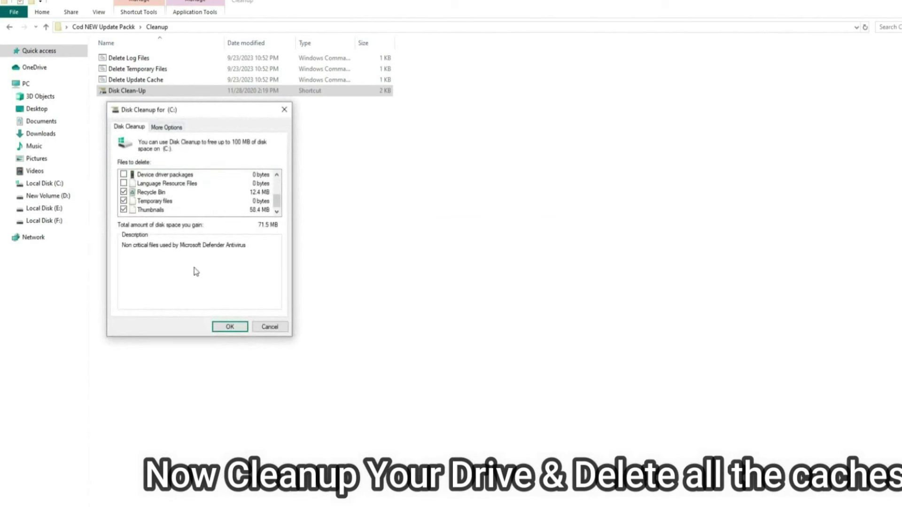
left_click(237, 328)
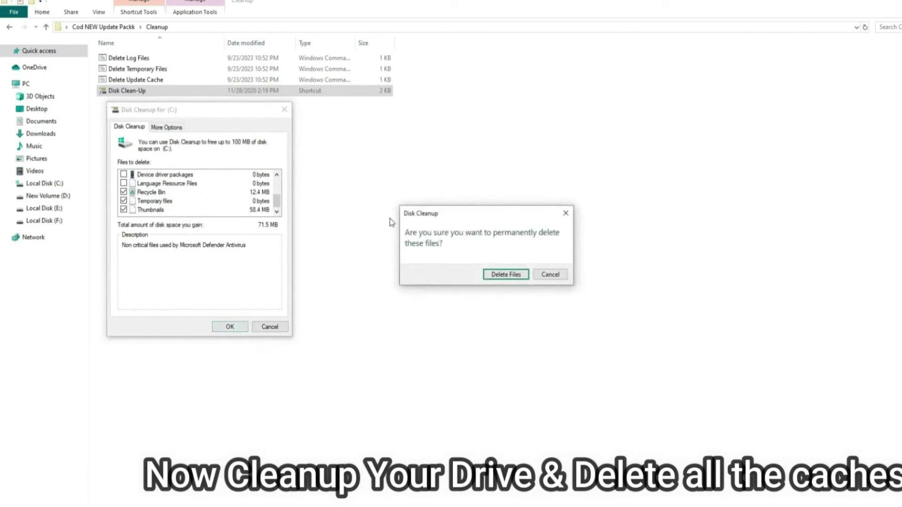
left_click(506, 275)
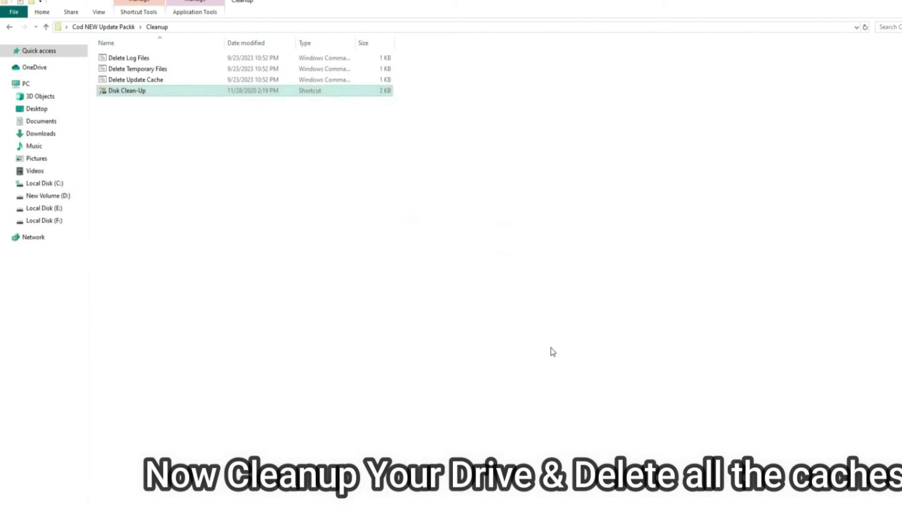
Run the FPS batch file from the pack's FPS BAT folder and let it finish
left_click(8, 27)
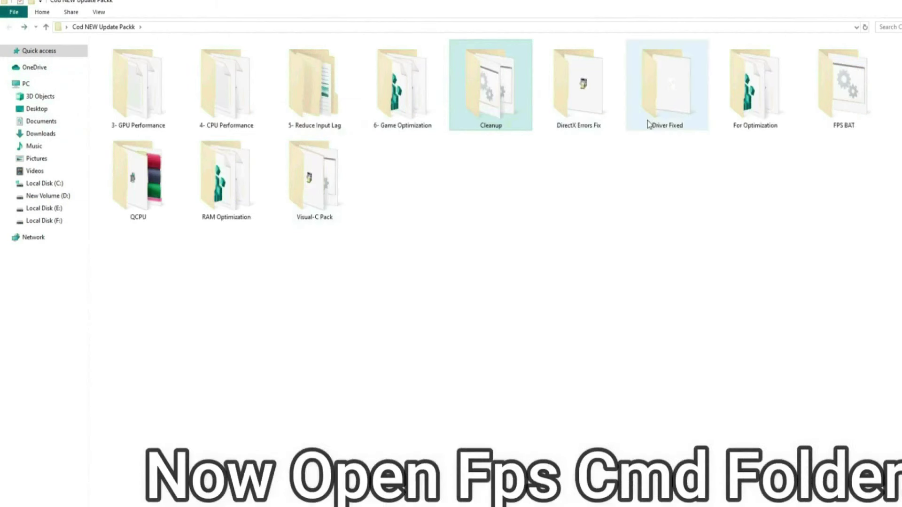
double_click(848, 94)
double_click(140, 62)
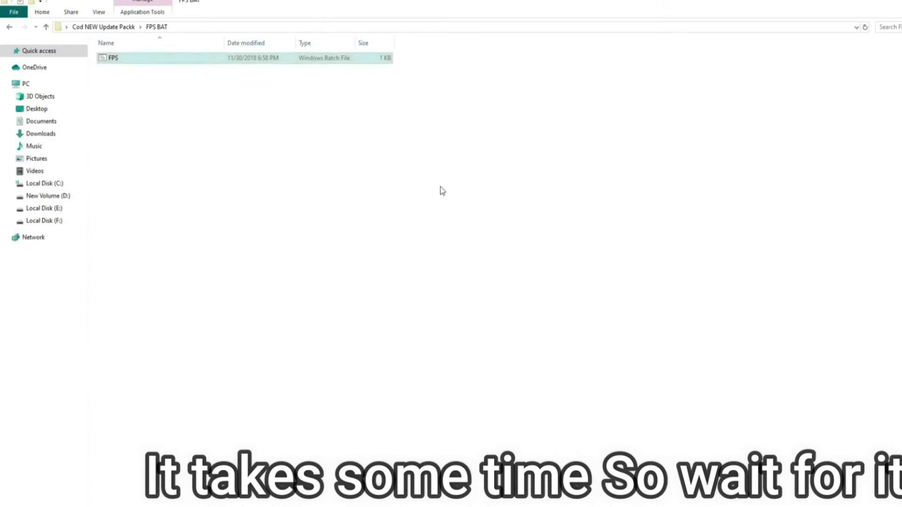
left_click(796, 337)
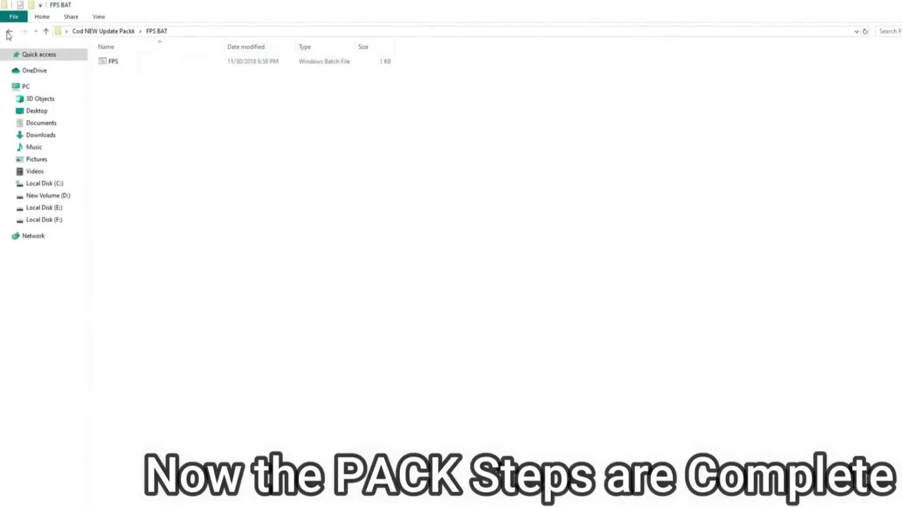